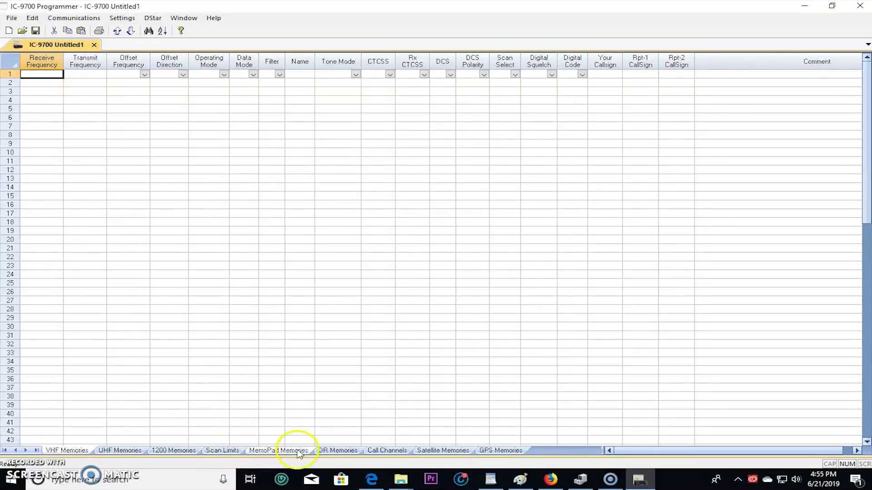
- Switch to the DR Memories sheet with its preloaded D-STAR repeater list
{"action": "left_click", "coordinate": [336, 451]}
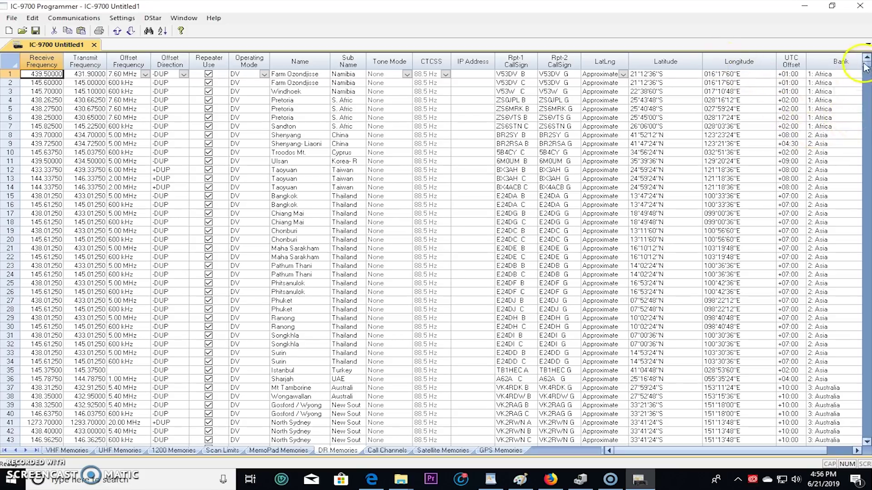
- Find the Florida repeaters, select Vero Beach, then go back to the empty VHF Memories sheet
{"action": "mouse_move", "coordinate": [868, 66]}
{"action": "left_mouse_down"}
{"action": "mouse_move", "coordinate": [867, 75]}
{"action": "mouse_move", "coordinate": [866, 64]}
{"action": "left_mouse_up"}
{"action": "left_click", "coordinate": [334, 380]}
{"action": "left_click", "coordinate": [867, 360]}
{"action": "left_click_drag", "start_coordinate": [867, 360], "coordinate": [867, 360]}
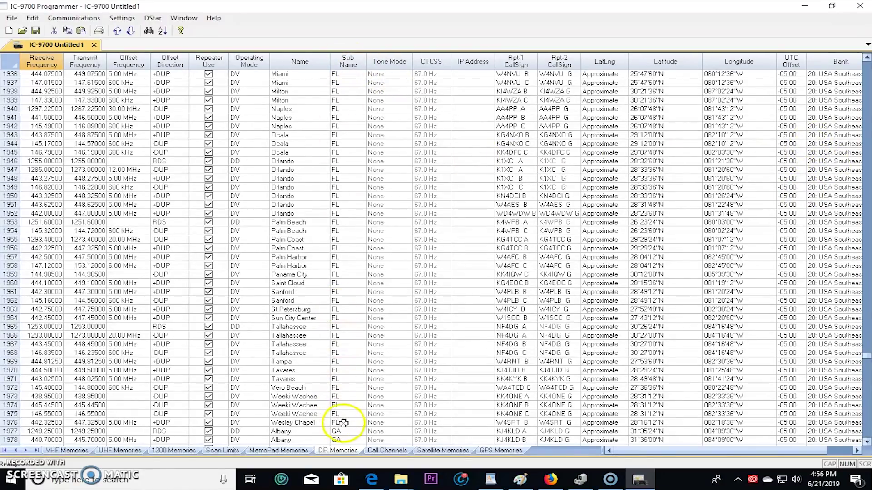
{"action": "scroll", "coordinate": [340, 422], "scroll_direction": "down", "scroll_amount": 18}
{"action": "scroll", "coordinate": [347, 422], "scroll_direction": "up", "scroll_amount": 14}
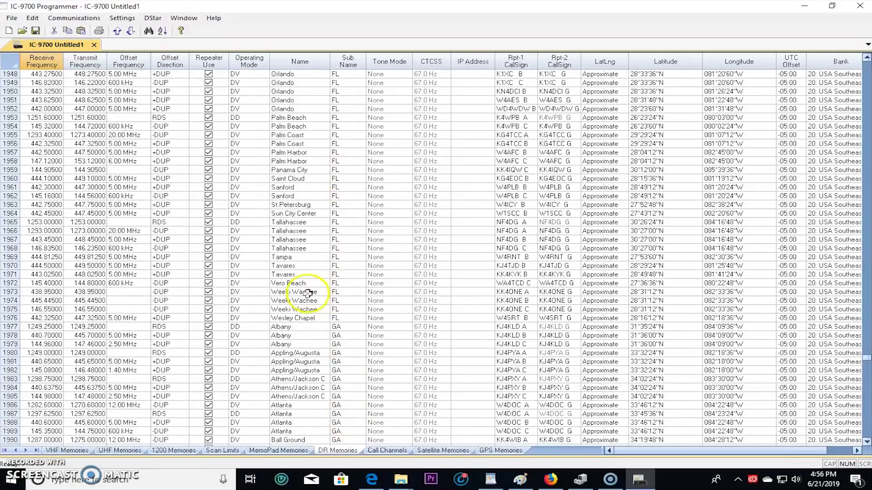
{"action": "left_click", "coordinate": [293, 283]}
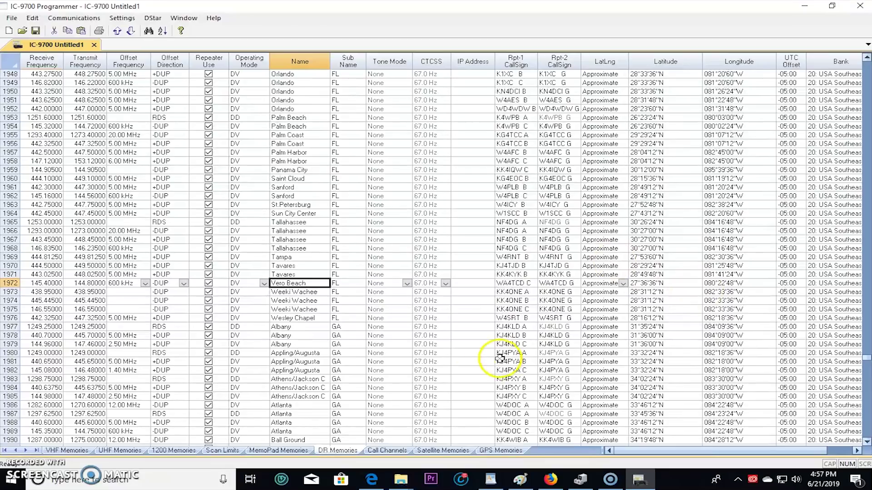
{"action": "left_click", "coordinate": [432, 451]}
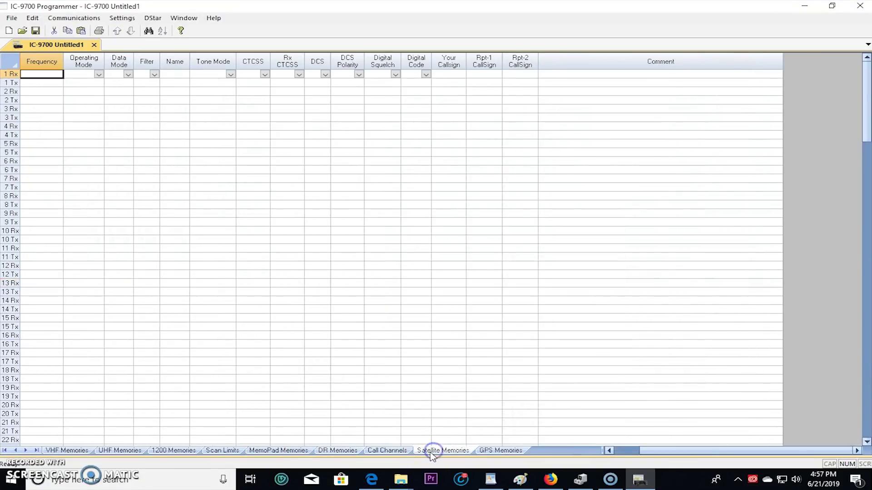
{"action": "left_click", "coordinate": [80, 452]}
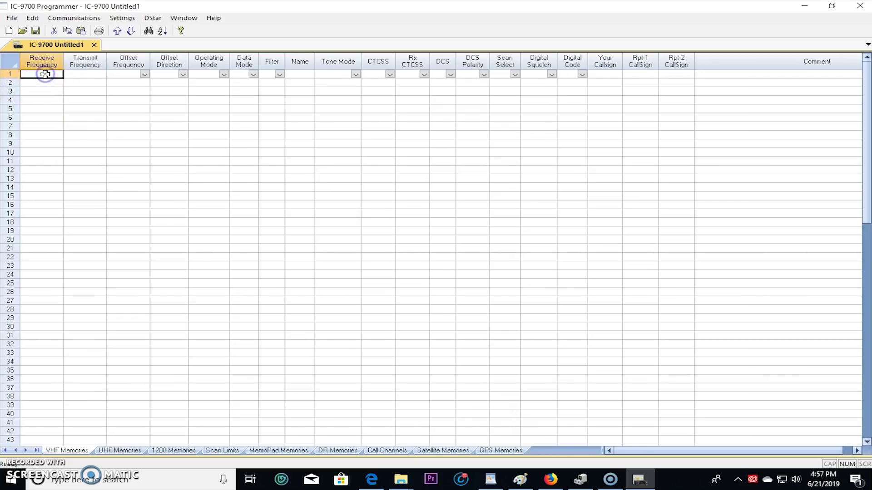
- Enter memory 1 as 146.52000 simplex FM, named NAT calling, commented '2m Simplex calling frequency'
{"action": "double_click", "coordinate": [45, 74]}
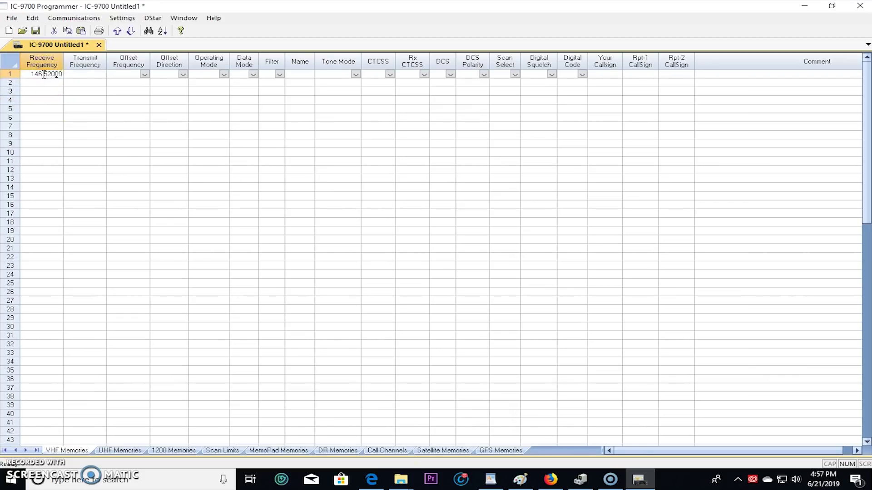
{"action": "left_click", "coordinate": [85, 74]}
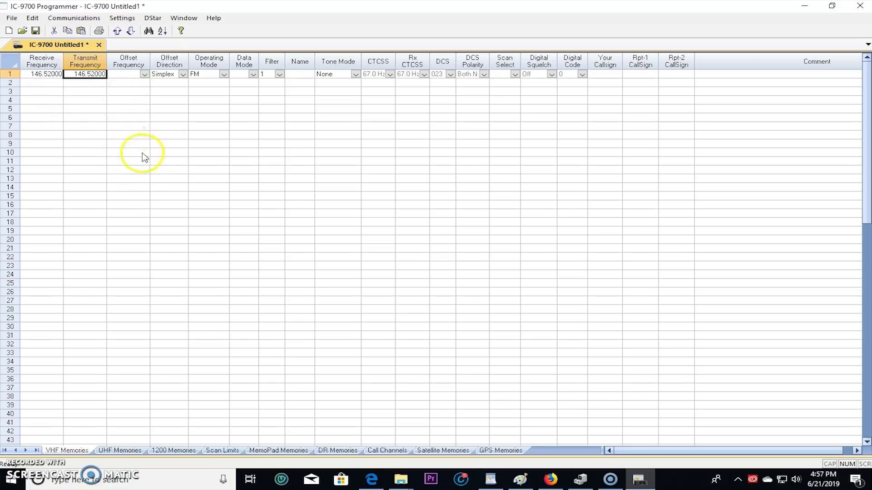
{"action": "left_click", "coordinate": [225, 74]}
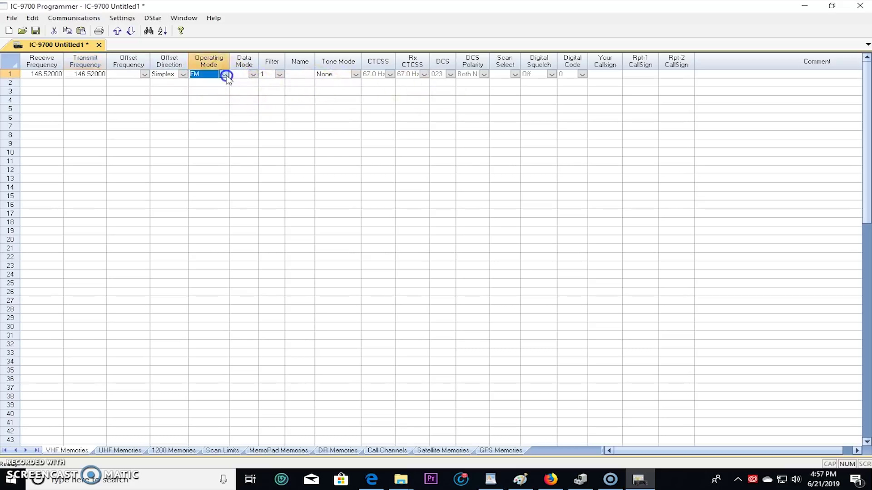
{"action": "left_click", "coordinate": [204, 110]}
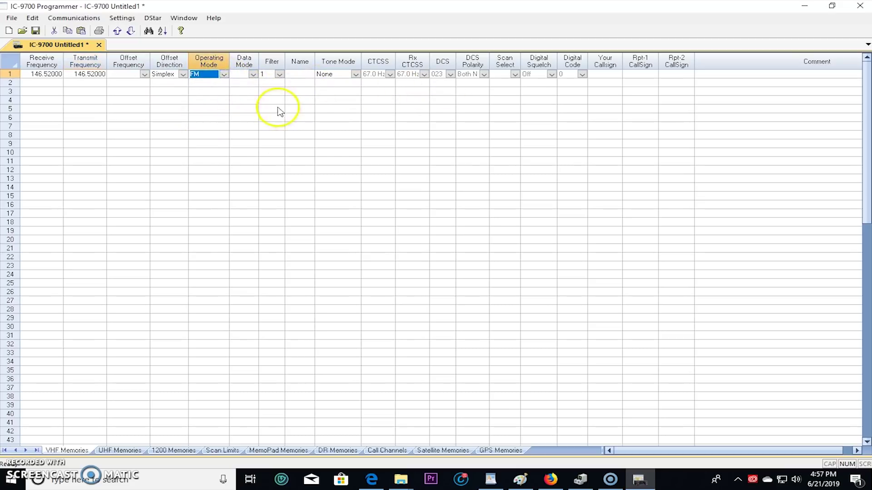
{"action": "left_click", "coordinate": [298, 75]}
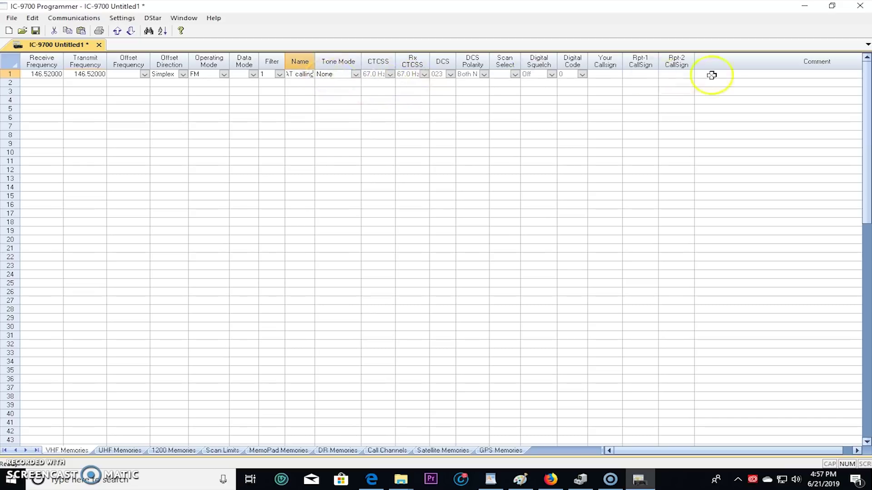
{"action": "left_click", "coordinate": [719, 74]}
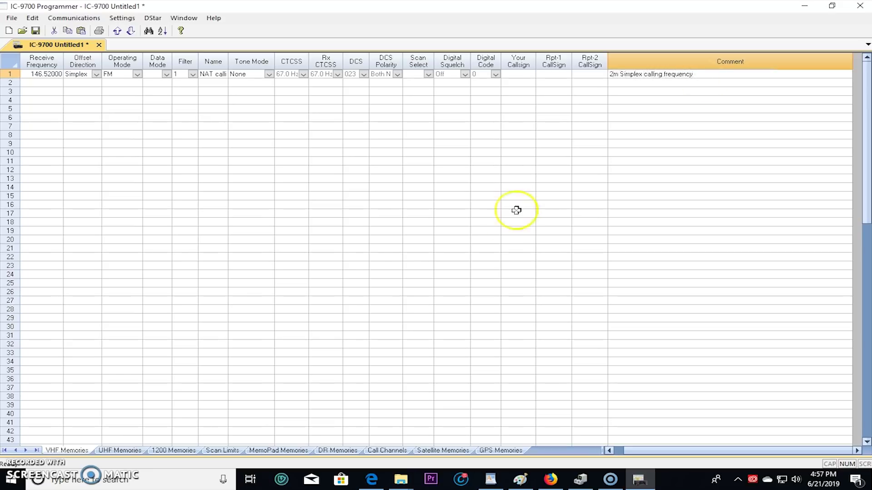
{"action": "left_click_drag", "start_coordinate": [655, 452], "coordinate": [614, 452]}
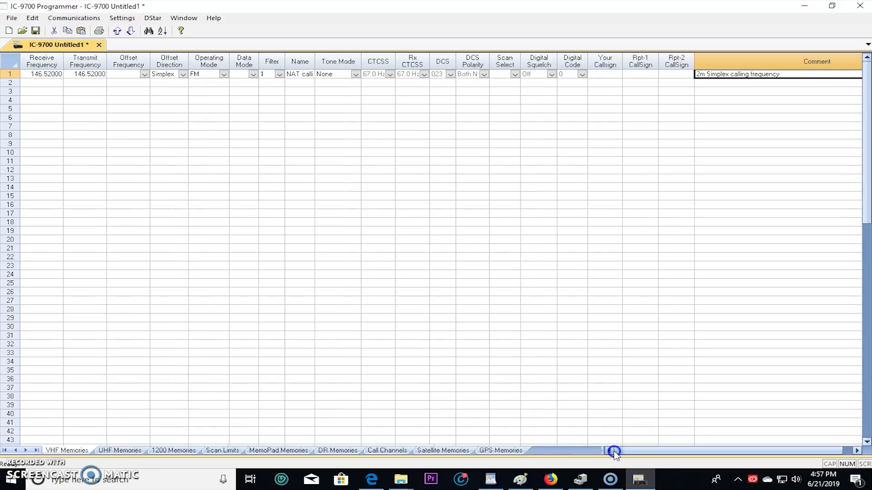
{"action": "left_click", "coordinate": [36, 91]}
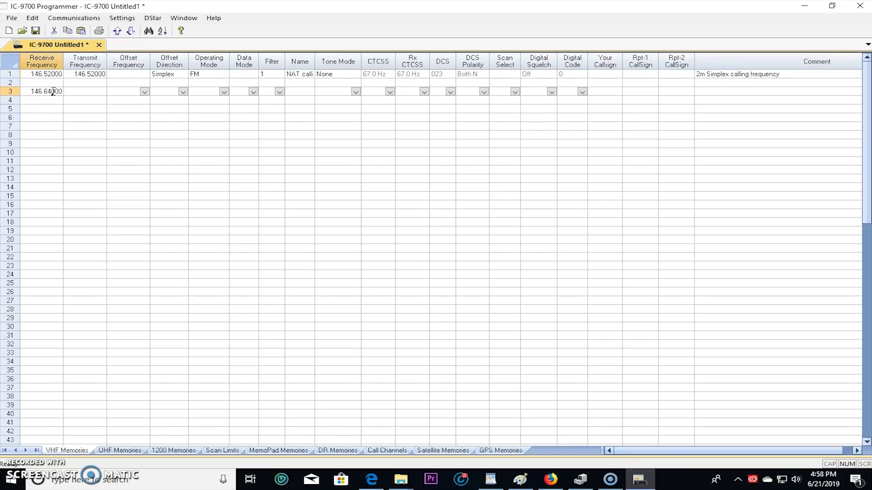
- Enter memory 3 at 146.64000 FM with Tone 107.2 Hz, commented 'Wabasso repeater'
{"action": "type", "text": "146.64000"}
{"action": "left_click", "coordinate": [86, 92]}
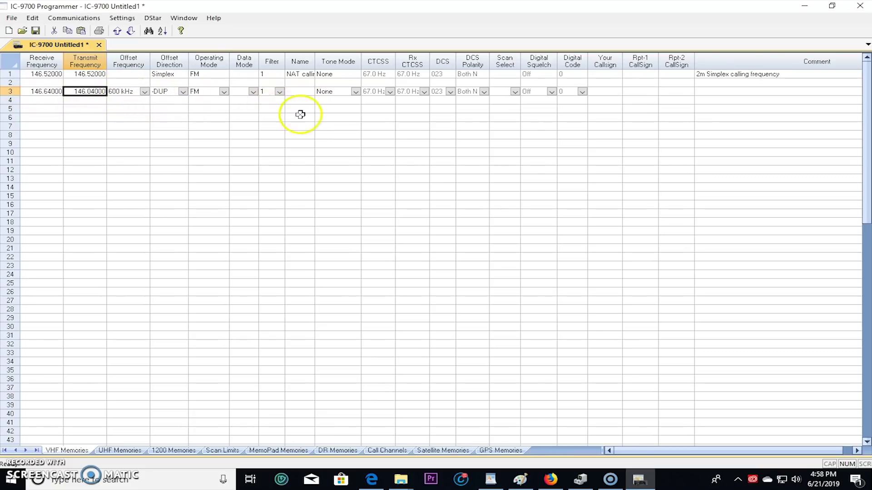
{"action": "double_click", "coordinate": [301, 91]}
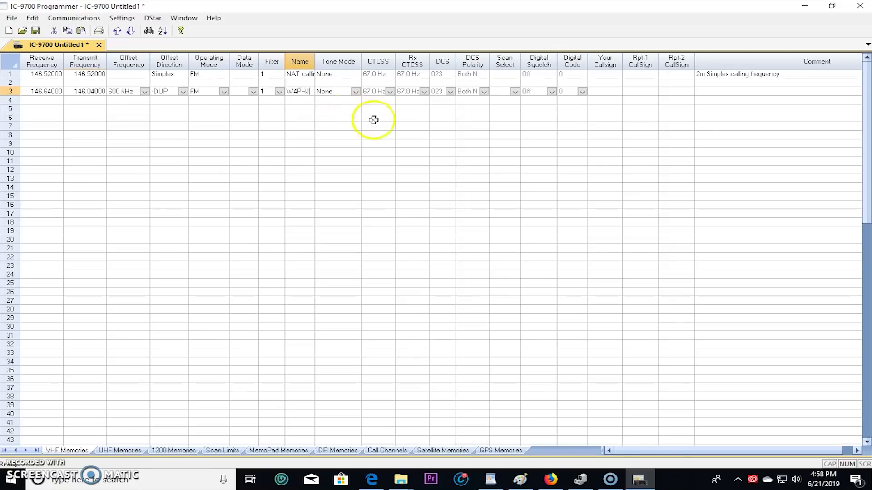
{"action": "left_click", "coordinate": [347, 93]}
{"action": "left_click", "coordinate": [325, 107]}
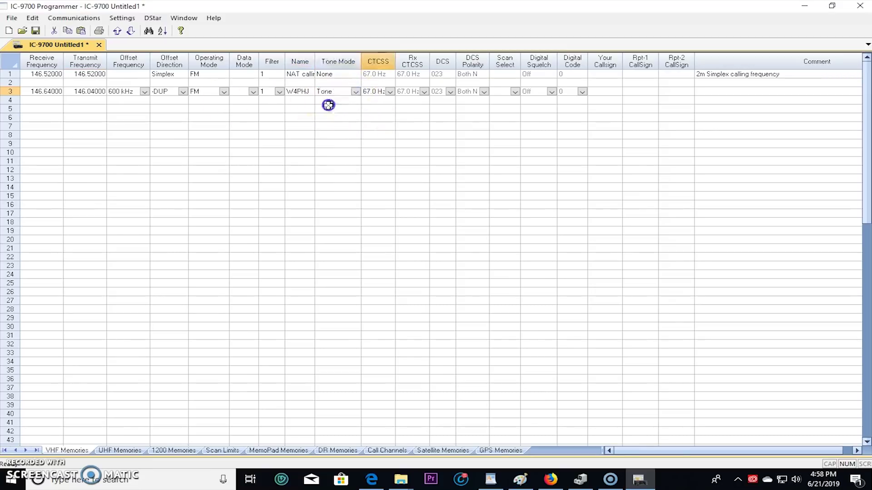
{"action": "left_click", "coordinate": [386, 91]}
{"action": "mouse_move", "coordinate": [391, 110]}
{"action": "left_mouse_down"}
{"action": "mouse_move", "coordinate": [392, 123]}
{"action": "mouse_move", "coordinate": [390, 102]}
{"action": "left_mouse_up"}
{"action": "left_click", "coordinate": [374, 114]}
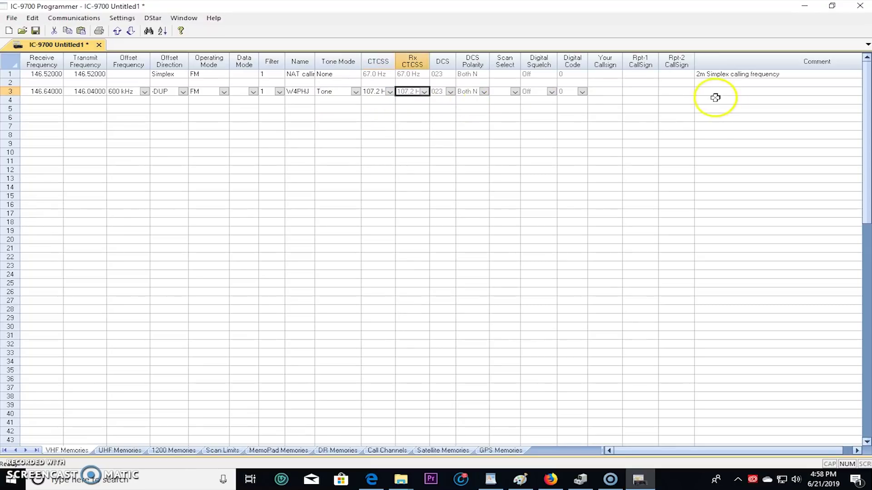
{"action": "left_click", "coordinate": [710, 93]}
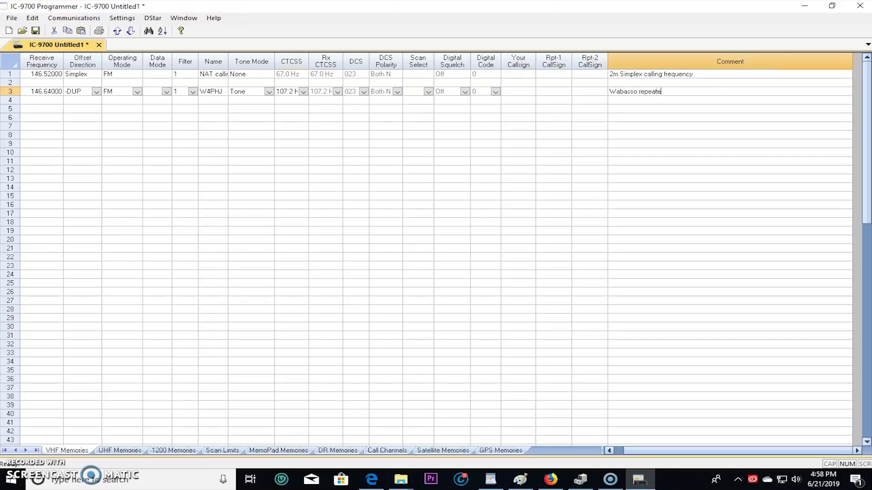
{"action": "left_click_drag", "start_coordinate": [677, 454], "coordinate": [593, 451]}
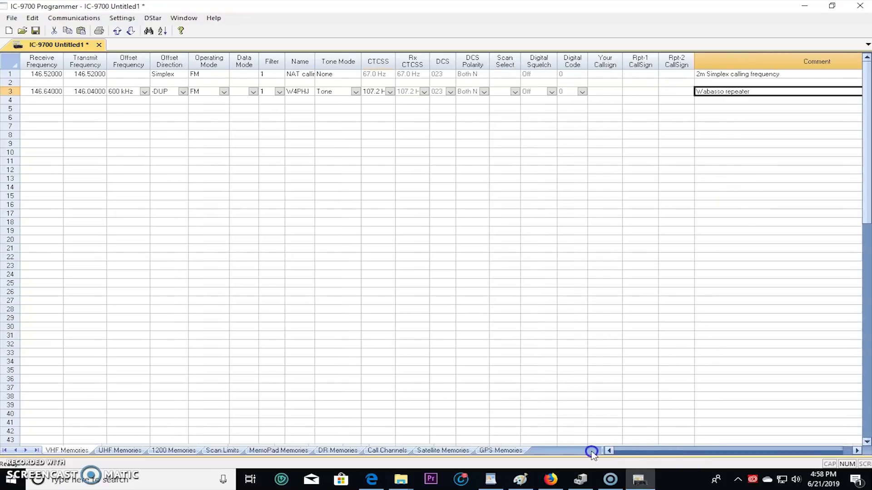
- Enter memory 5 at 145.40000 with a name and DV operating mode
{"action": "left_click", "coordinate": [40, 109]}
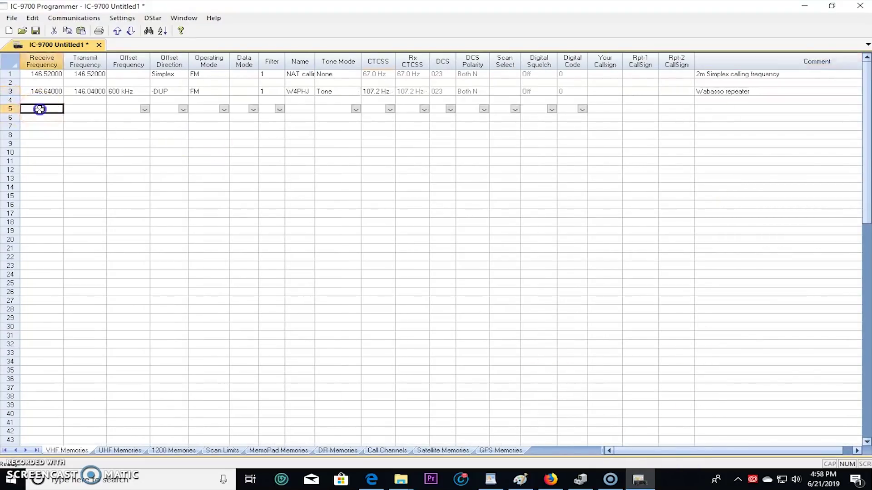
{"action": "left_click", "coordinate": [40, 110]}
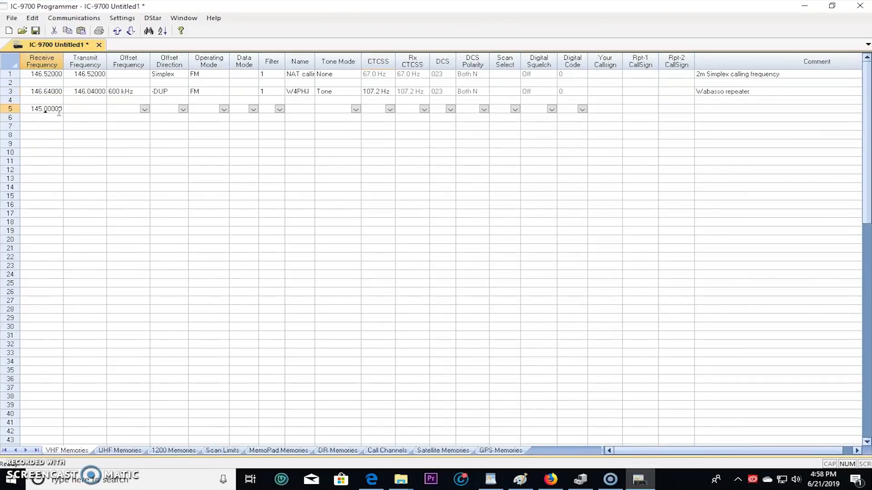
{"action": "type", "text": "145.40000"}
{"action": "left_click", "coordinate": [85, 110]}
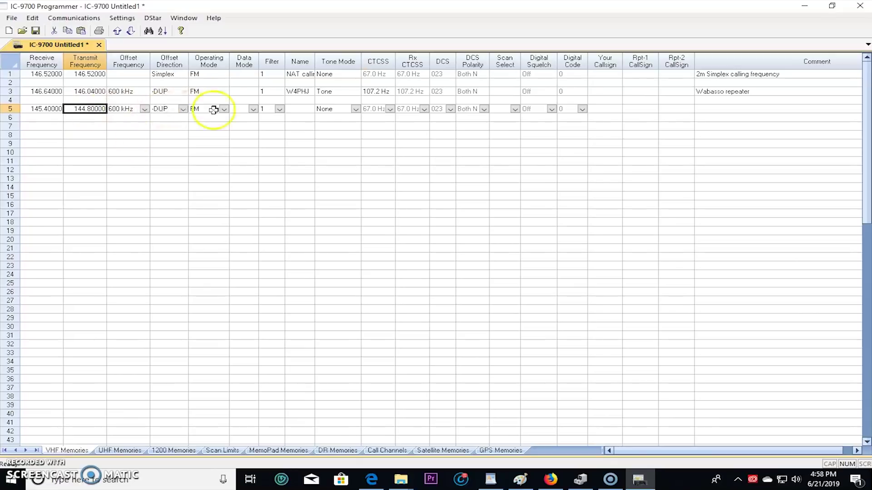
{"action": "double_click", "coordinate": [301, 110]}
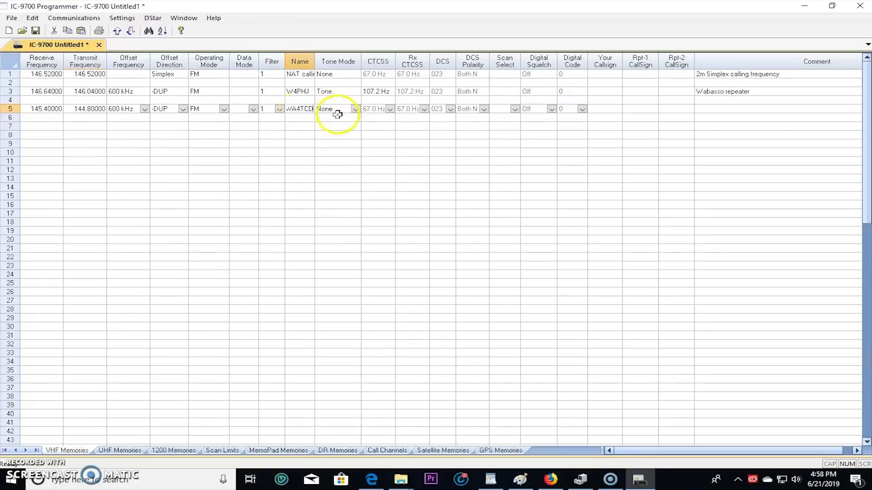
{"action": "left_click", "coordinate": [223, 109]}
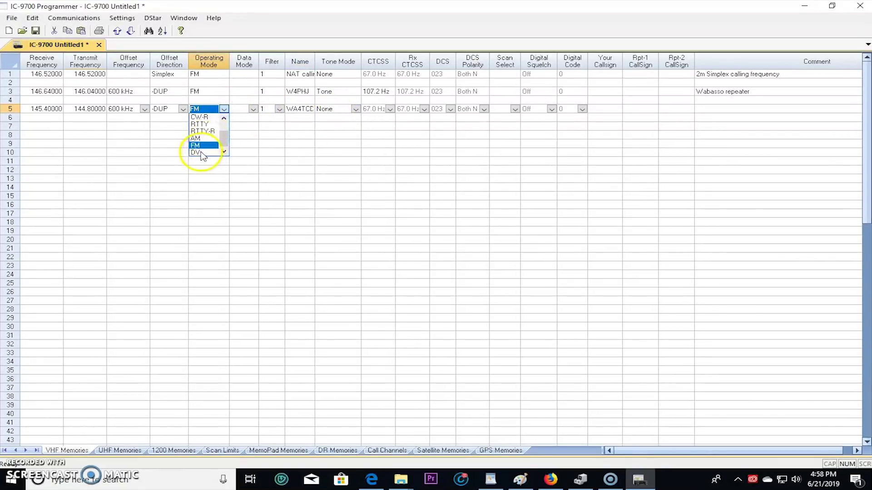
{"action": "left_click", "coordinate": [195, 152]}
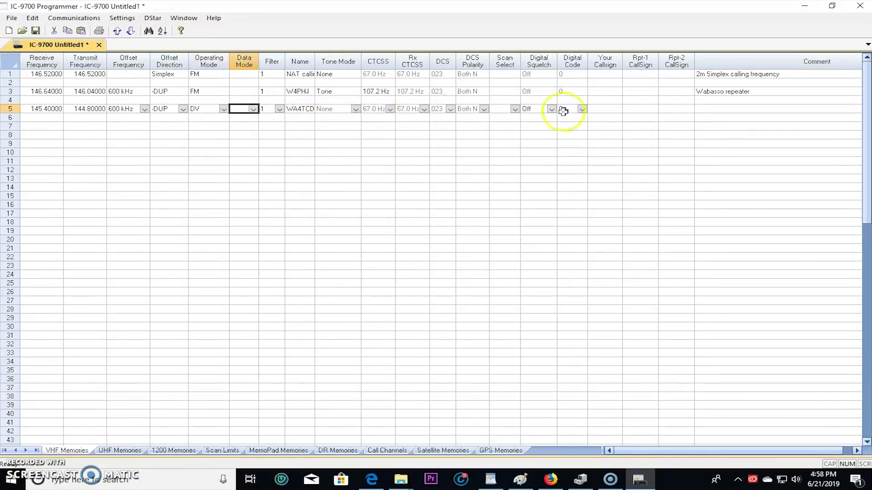
- Fill in memory 5's Your, Rpt-1 and Rpt-2 callsigns and comment 'Dstar Vero'
{"action": "left_click", "coordinate": [607, 108]}
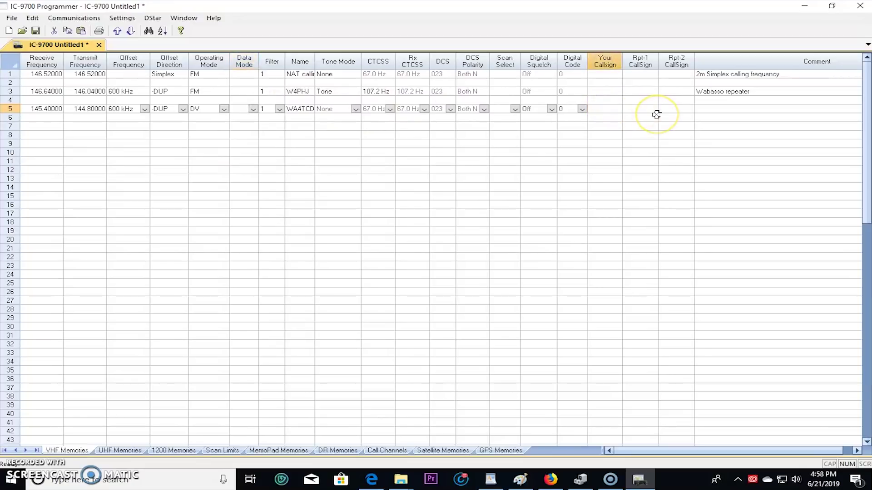
{"action": "left_click", "coordinate": [648, 113]}
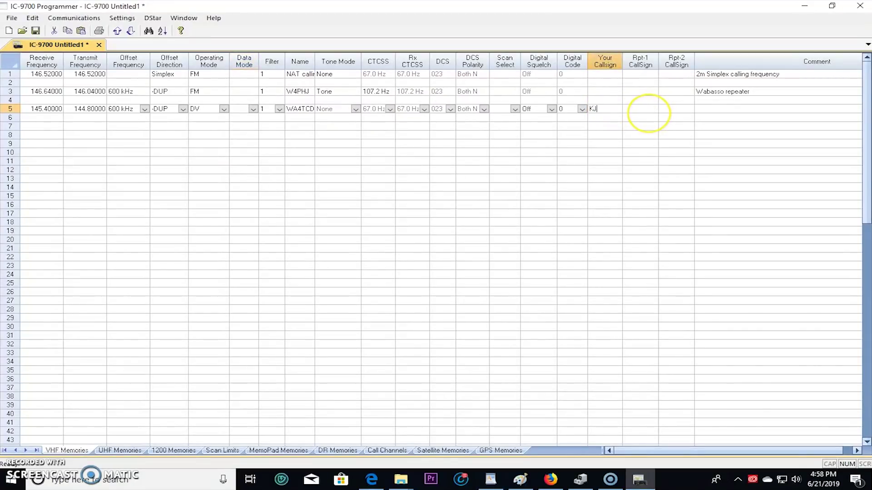
{"action": "left_click", "coordinate": [640, 108]}
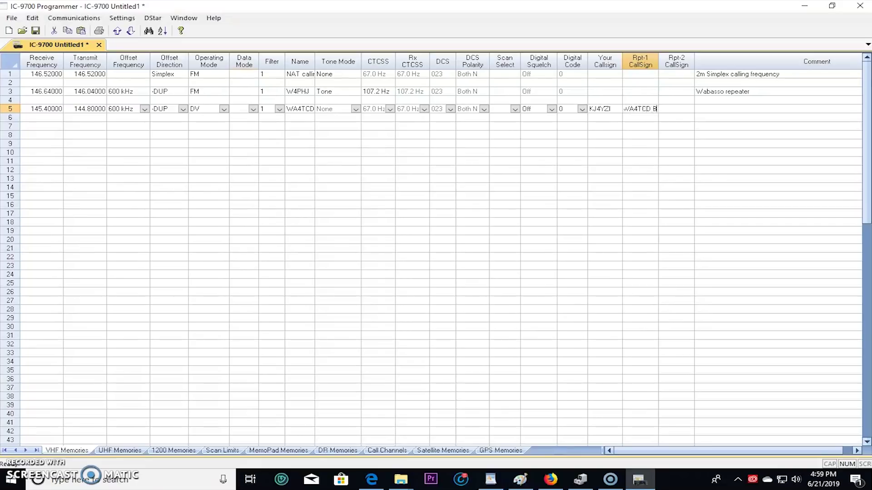
{"action": "left_click", "coordinate": [673, 109]}
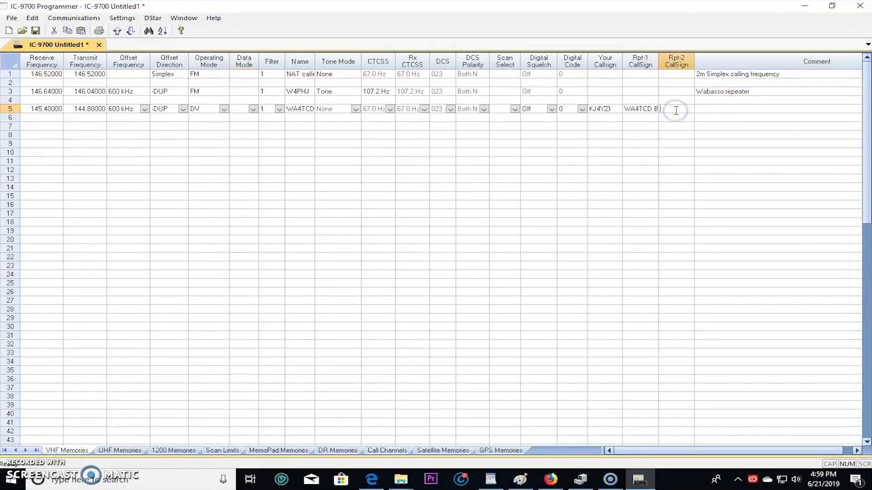
{"action": "type", "text": "WA$TCD G"}
{"action": "left_click", "coordinate": [716, 108]}
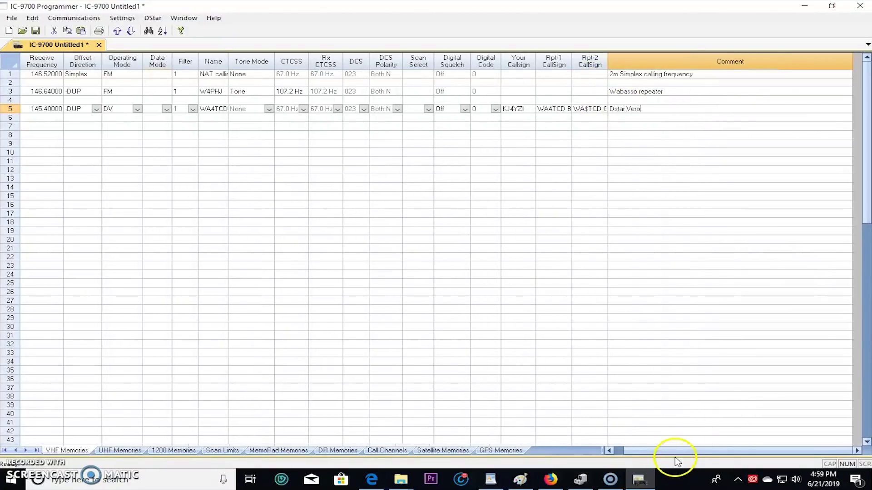
{"action": "left_click_drag", "start_coordinate": [670, 451], "coordinate": [617, 452]}
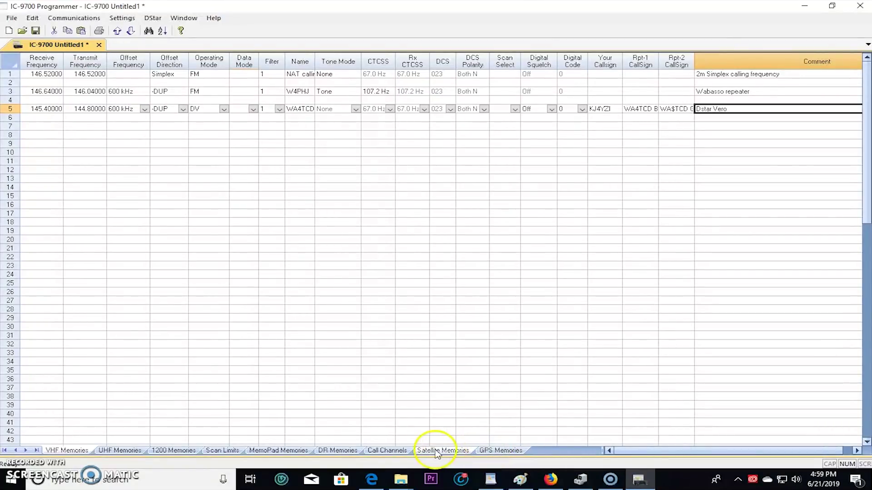
- Check the Call Channels and empty Satellite Memories sheets, then bring up the AMSAT website
{"action": "left_click", "coordinate": [387, 451]}
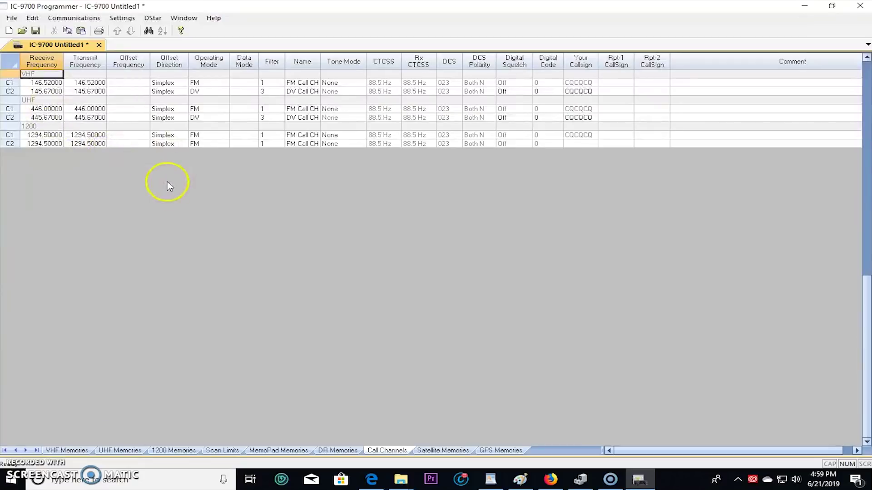
{"action": "left_click", "coordinate": [426, 451]}
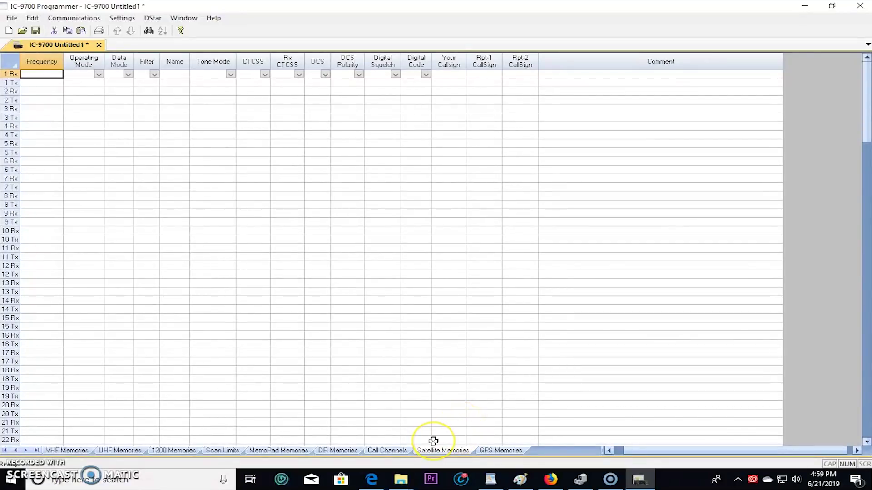
{"action": "left_click", "coordinate": [550, 479]}
- On amsat.org, go to Satellite Info > Communications Satellites and open the SO-50 page
{"action": "scroll", "coordinate": [391, 271], "scroll_direction": "down", "scroll_amount": 2}
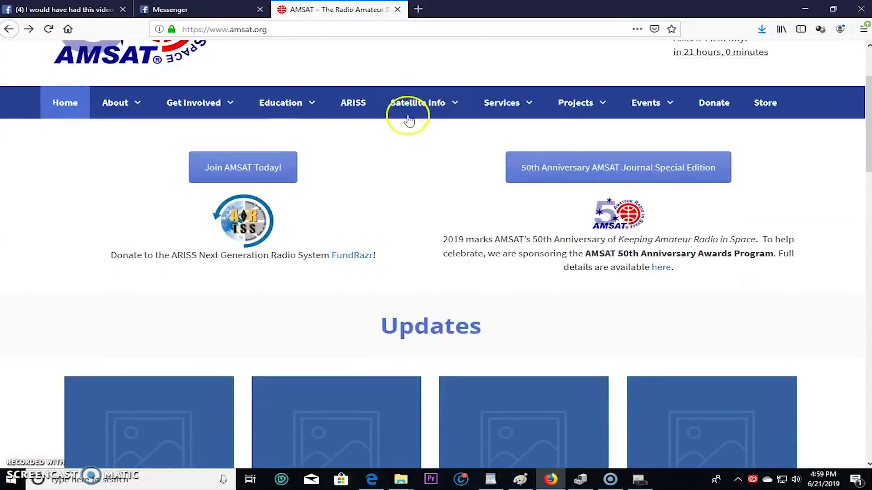
{"action": "scroll", "coordinate": [259, 242], "scroll_direction": "up", "scroll_amount": 2}
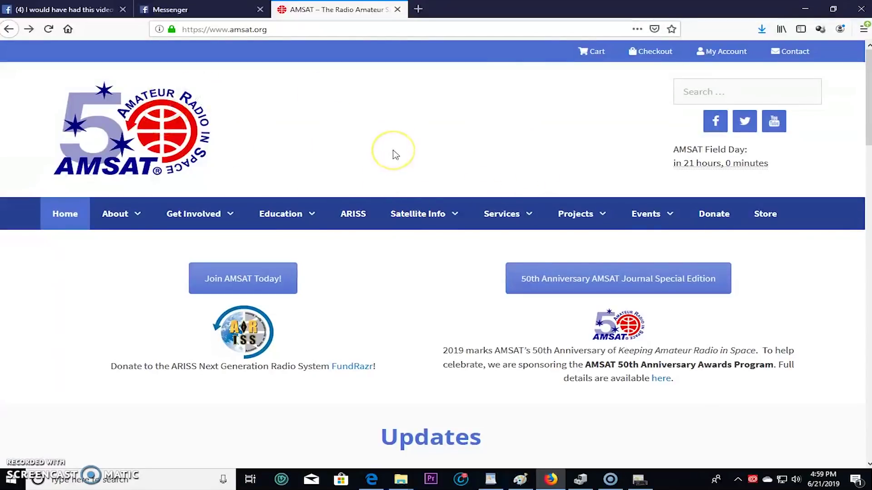
{"action": "mouse_move", "coordinate": [452, 218]}
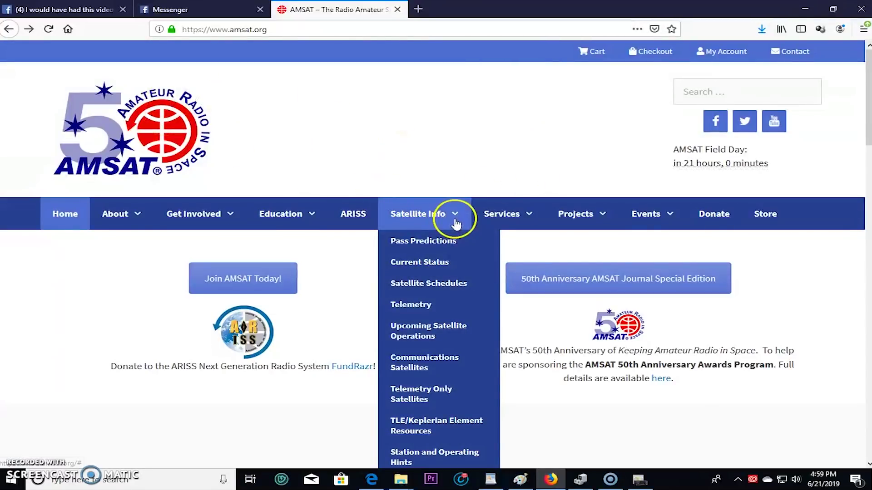
{"action": "left_click", "coordinate": [418, 364]}
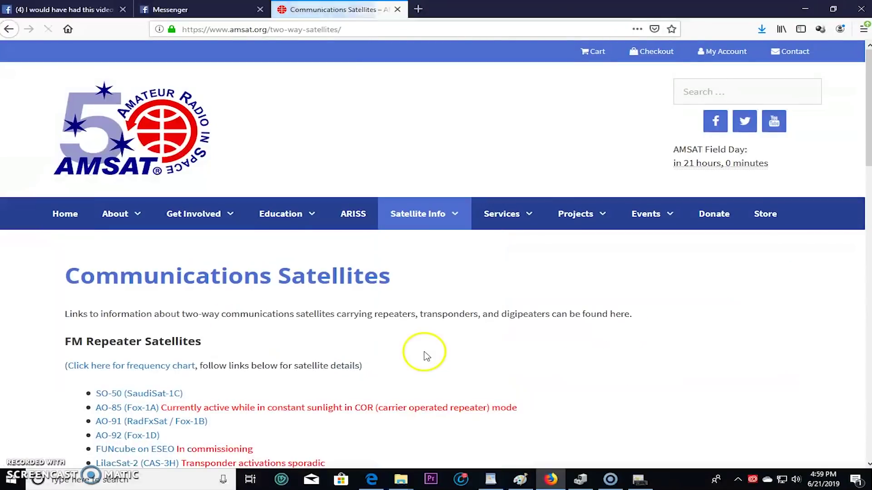
{"action": "scroll", "coordinate": [425, 356], "scroll_direction": "down", "scroll_amount": 3}
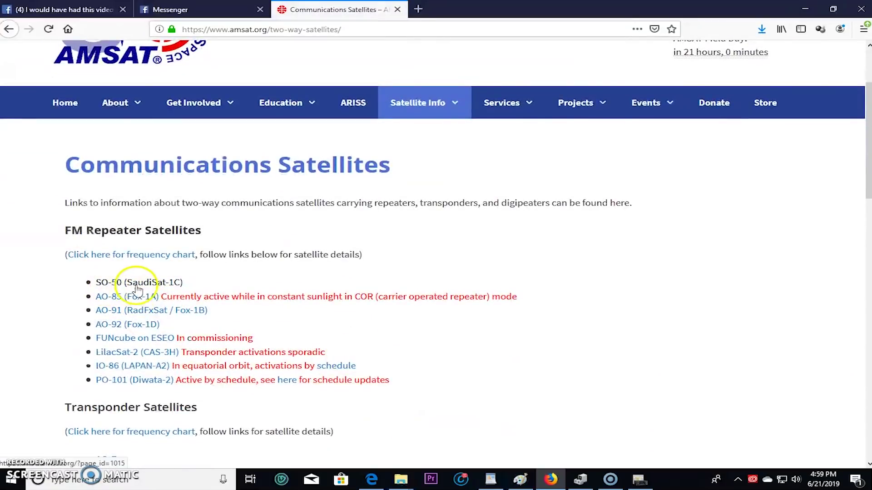
{"action": "scroll", "coordinate": [254, 291], "scroll_direction": "down", "scroll_amount": 15}
{"action": "scroll", "coordinate": [252, 302], "scroll_direction": "up", "scroll_amount": 10}
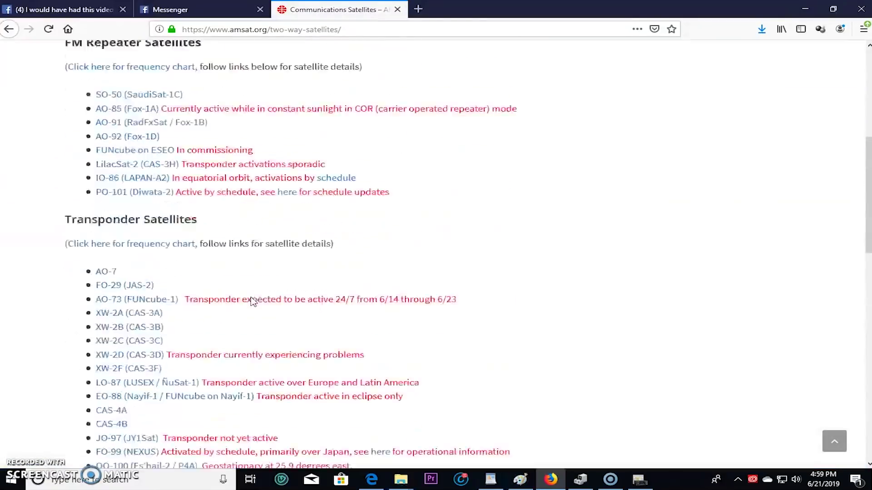
{"action": "scroll", "coordinate": [252, 301], "scroll_direction": "up", "scroll_amount": 6}
{"action": "scroll", "coordinate": [252, 299], "scroll_direction": "down", "scroll_amount": 2}
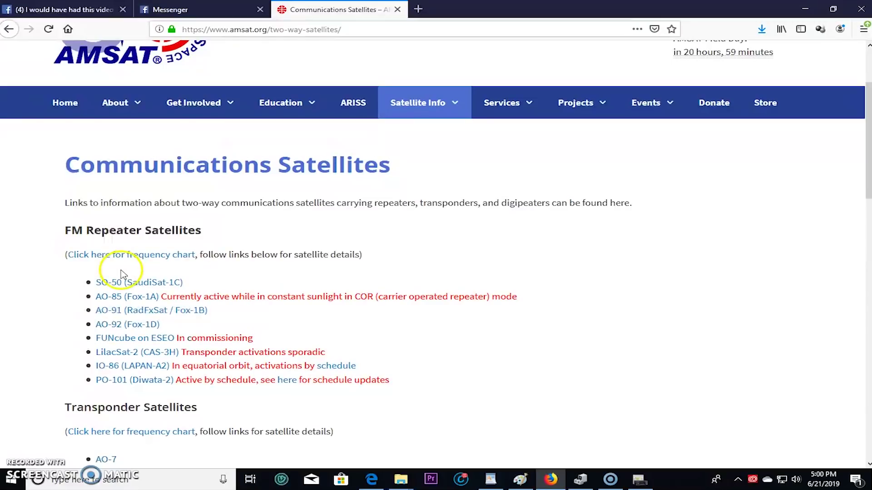
{"action": "left_click", "coordinate": [132, 282]}
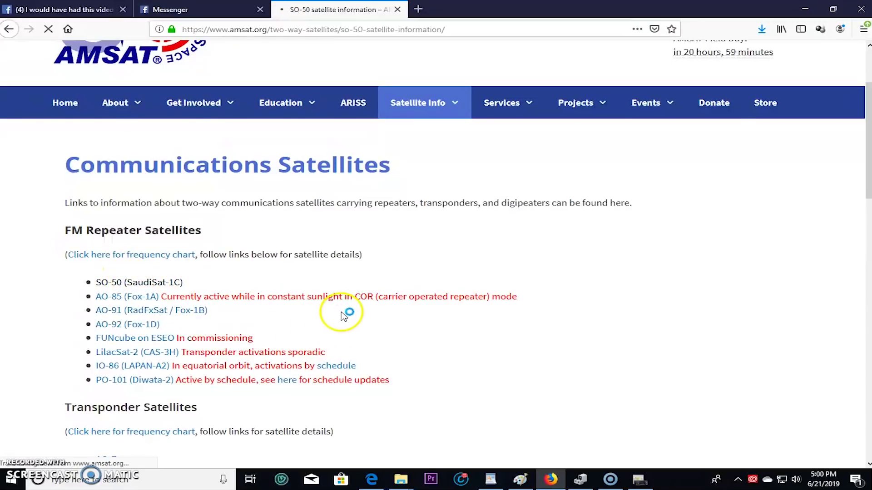
- Read SO-50's 67.0 Hz uplink tone, then return to IC-9700 Programmer
{"action": "scroll", "coordinate": [359, 318], "scroll_direction": "down", "scroll_amount": 3}
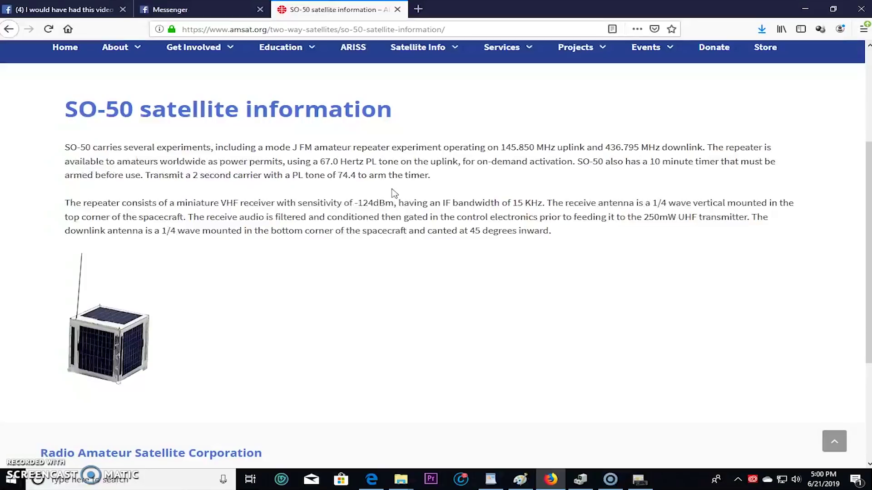
{"action": "left_click", "coordinate": [321, 161]}
{"action": "left_click_drag", "start_coordinate": [322, 161], "coordinate": [336, 162]}
{"action": "left_click", "coordinate": [389, 160]}
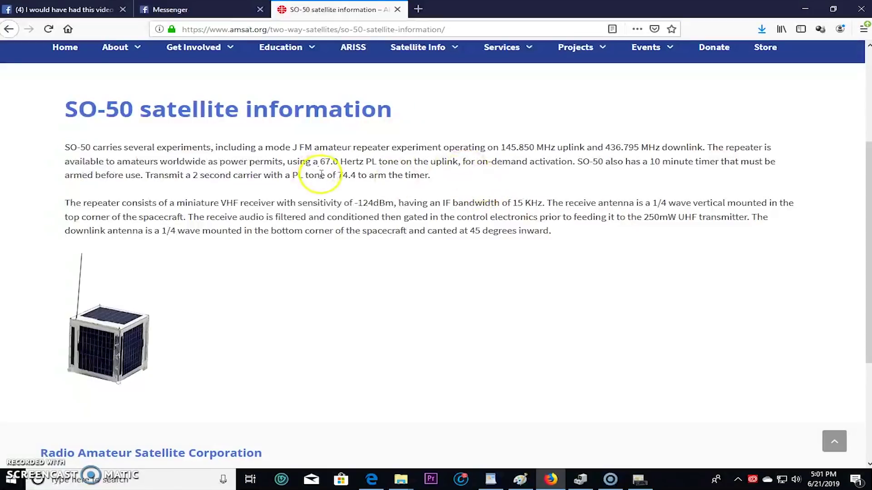
{"action": "left_click", "coordinate": [639, 479]}
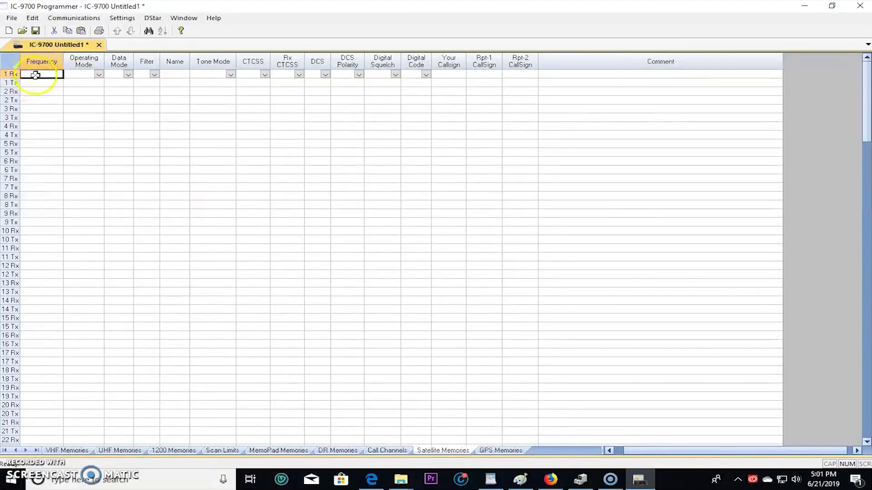
- Recheck the SO-50 page, then start editing satellite channel 1's receive frequency
{"action": "left_click", "coordinate": [550, 479]}
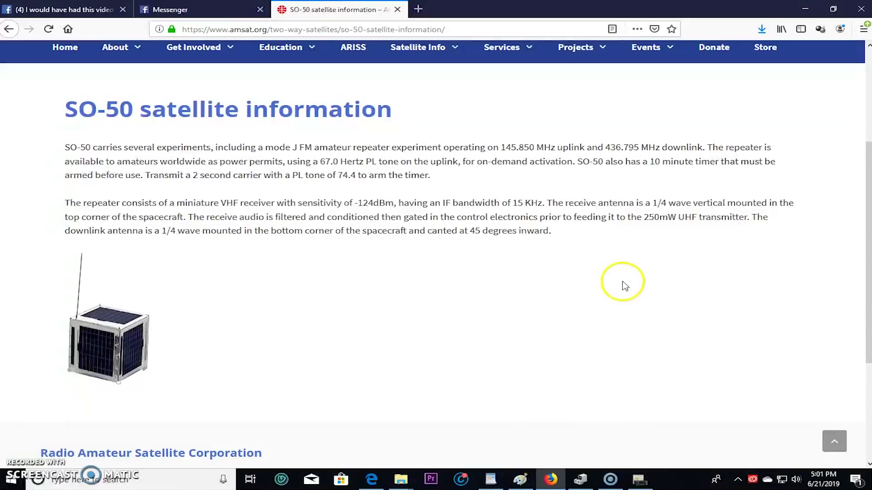
{"action": "key", "text": "alt+Tab"}
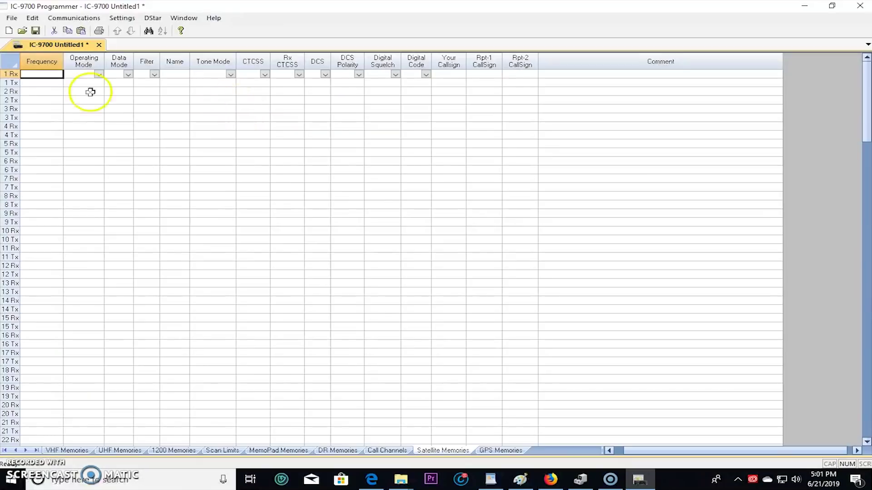
{"action": "double_click", "coordinate": [41, 74]}
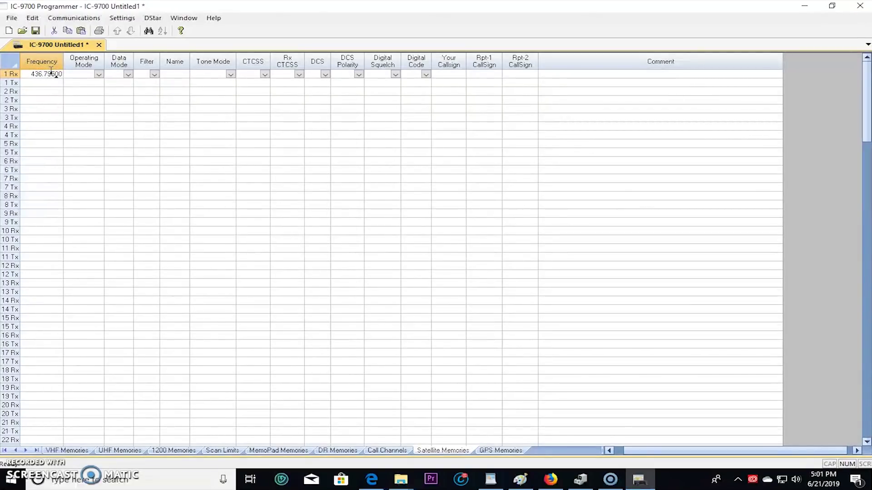
- Give channel 1 receive 436.795 and transmit 145.850 in FM, with a name
{"action": "double_click", "coordinate": [45, 82]}
{"action": "type", "text": "145.85000"}
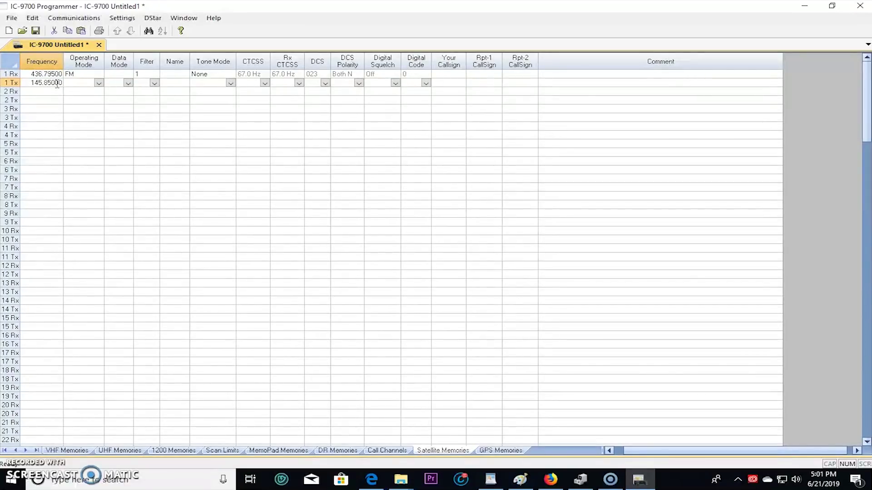
{"action": "left_click", "coordinate": [99, 84]}
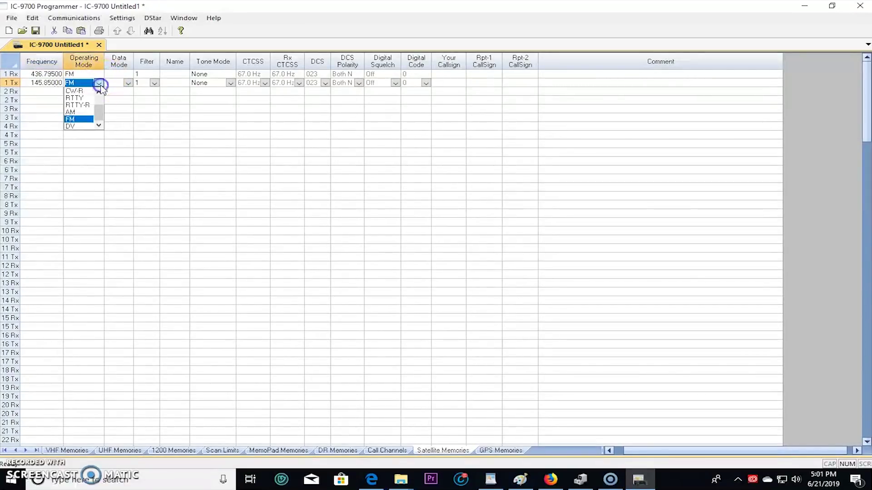
{"action": "left_click", "coordinate": [82, 119]}
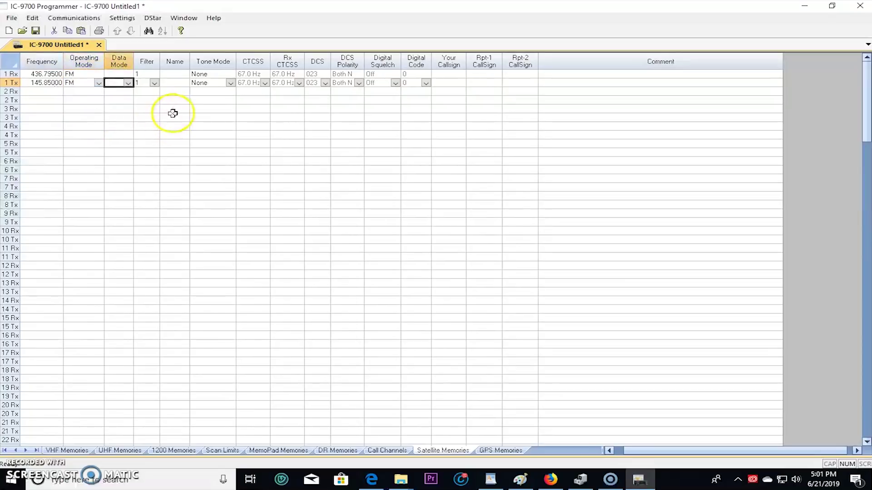
{"action": "left_click", "coordinate": [175, 83]}
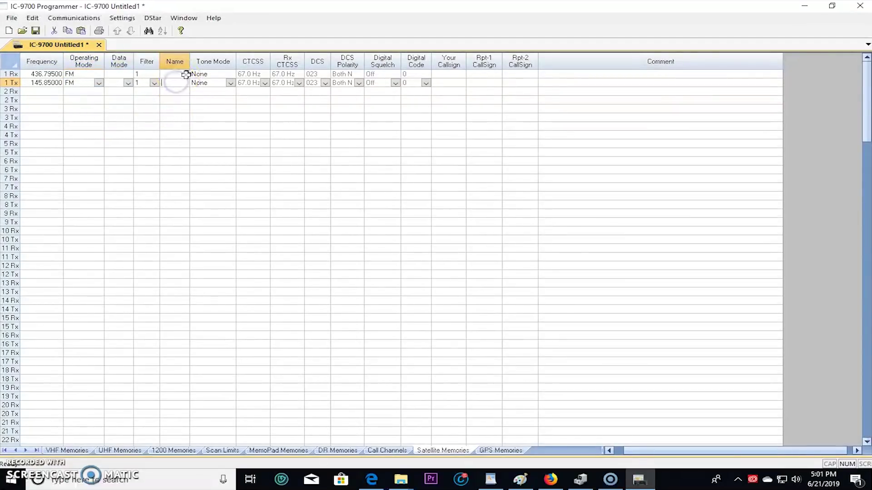
{"action": "left_click", "coordinate": [195, 81]}
- Set channel 1's transmit to Tone at 74.4 Hz and comment it 'SO50 Arm'
{"action": "left_click", "coordinate": [204, 80]}
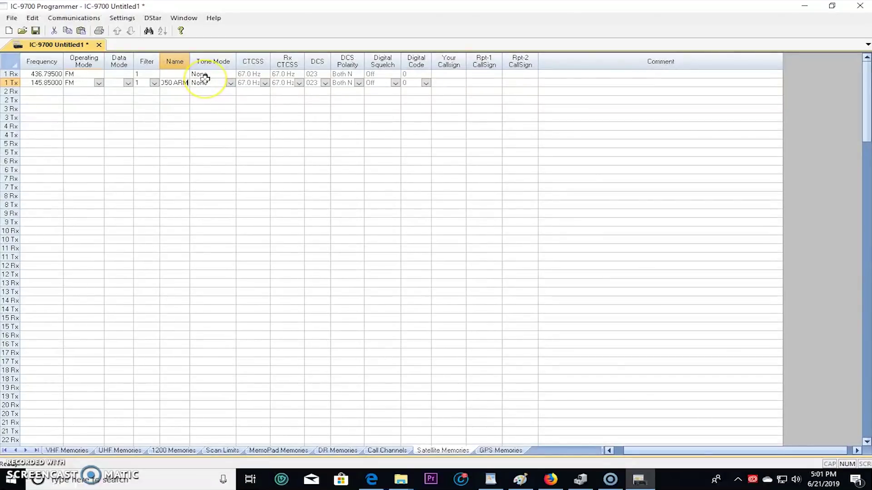
{"action": "left_click", "coordinate": [230, 83]}
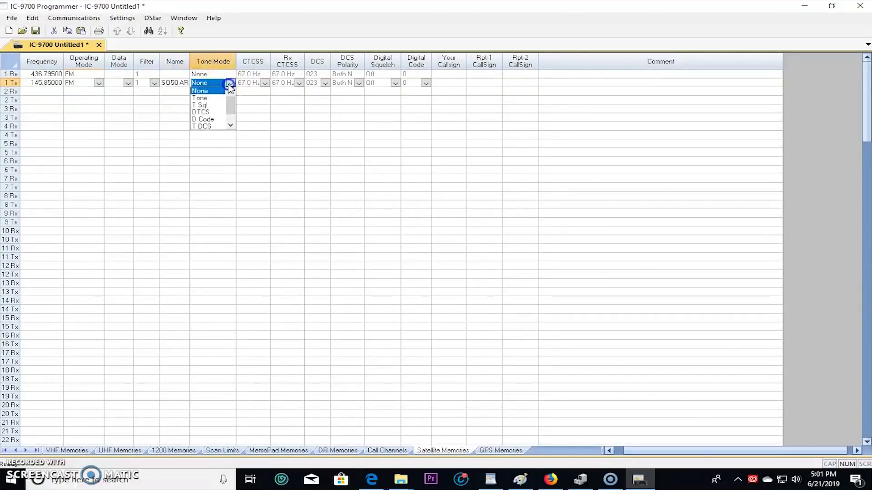
{"action": "left_click", "coordinate": [200, 97]}
{"action": "left_click", "coordinate": [265, 83]}
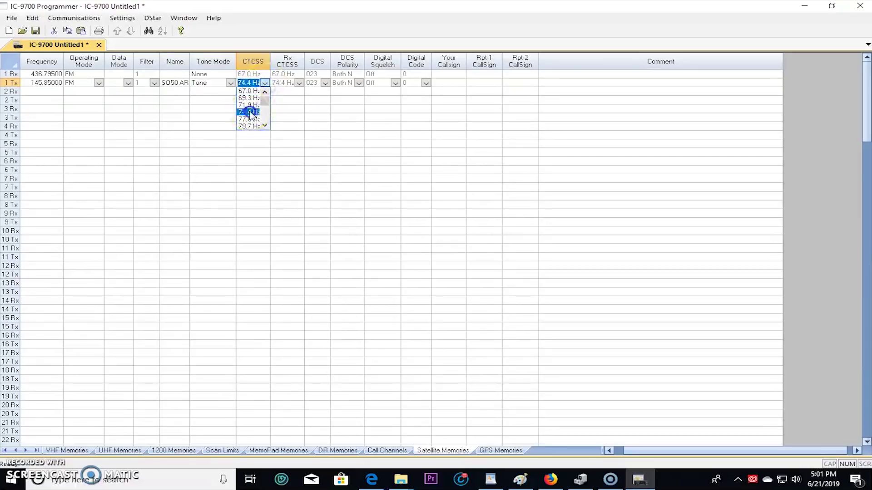
{"action": "left_click", "coordinate": [250, 117]}
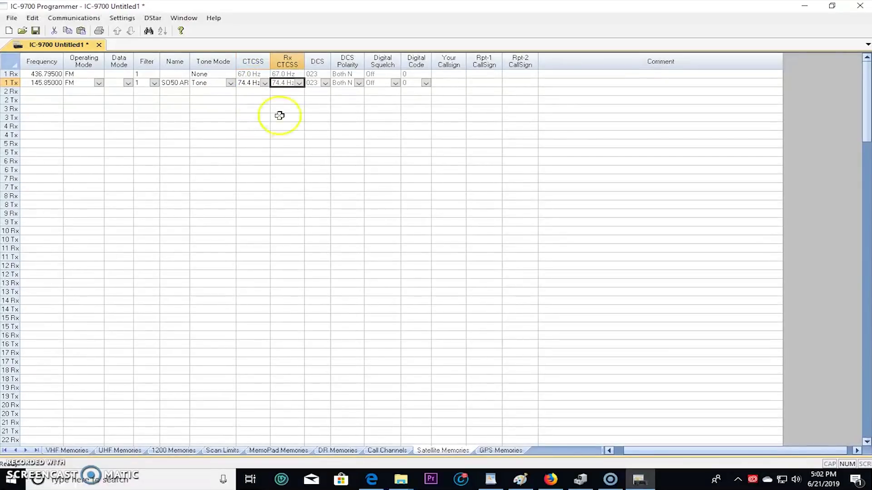
{"action": "left_click", "coordinate": [619, 85]}
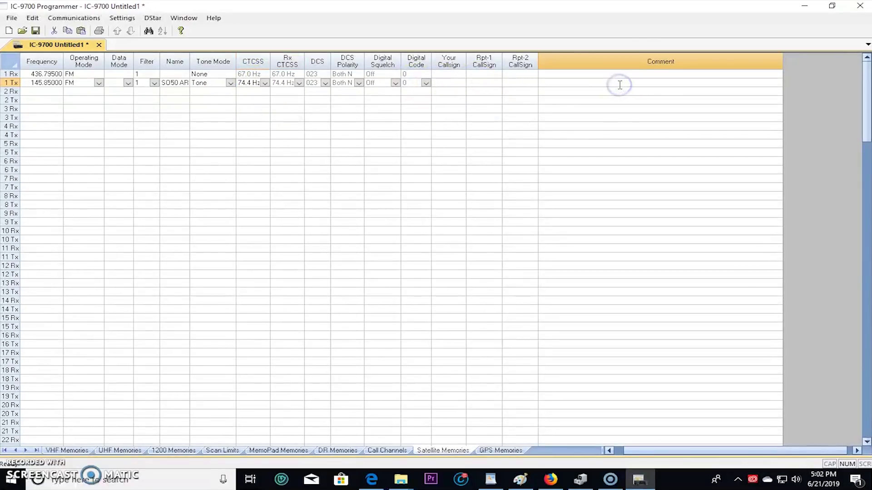
{"action": "type", "text": "SO50 Arm"}
{"action": "left_click", "coordinate": [47, 91]}
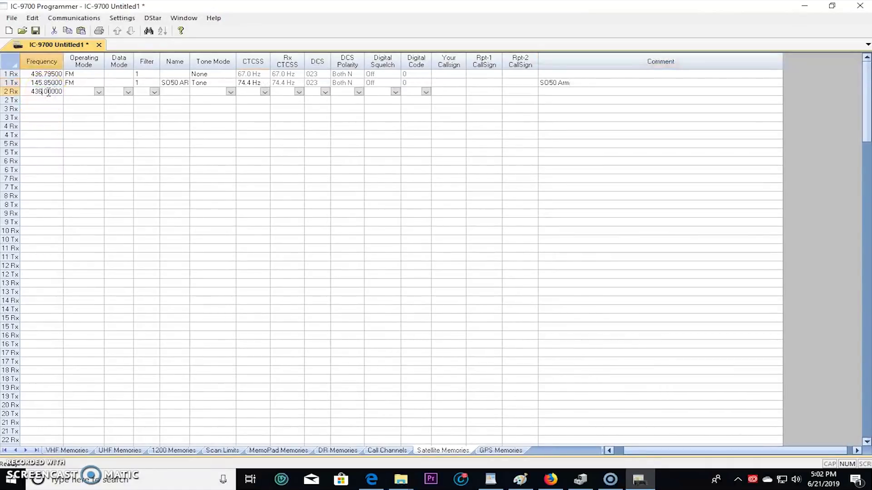
- Enter channel 2 with 436.795 receive and 145.85000 FM transmit
{"action": "type", "text": "436.795"}
{"action": "left_click", "coordinate": [45, 101]}
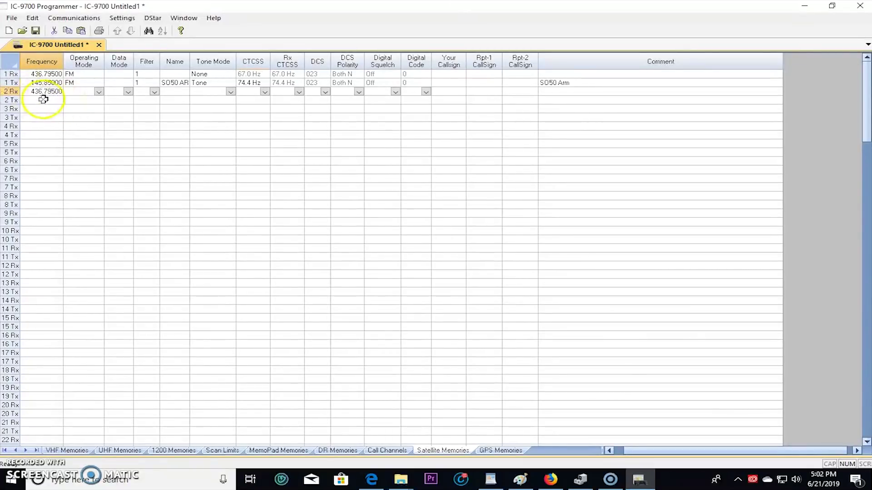
{"action": "type", "text": "1"}
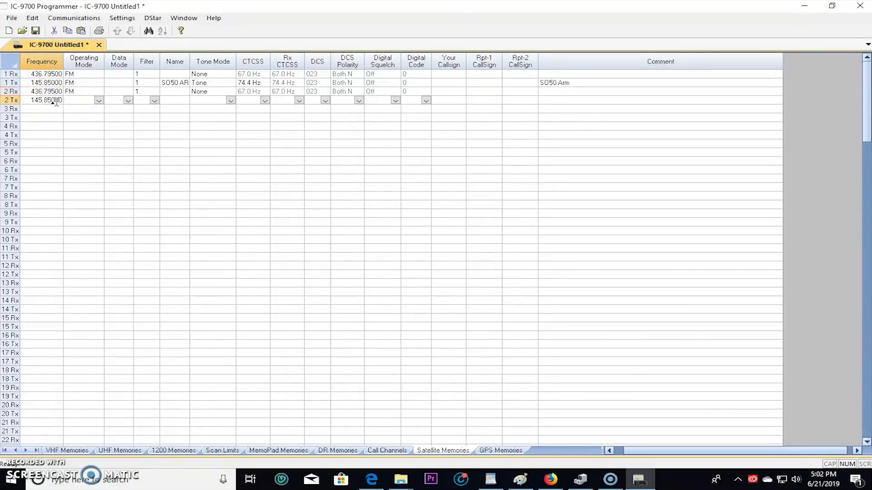
{"action": "type", "text": "45.85000"}
{"action": "left_click", "coordinate": [98, 100]}
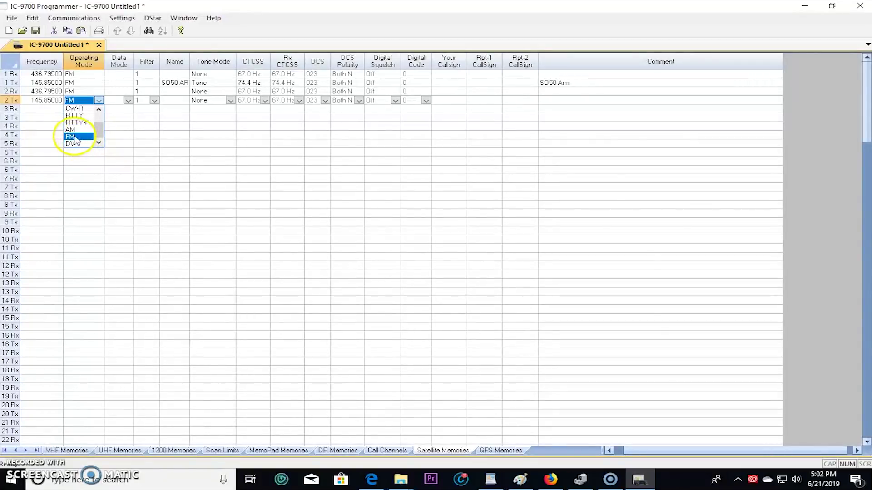
{"action": "left_click", "coordinate": [73, 134]}
- Name channel 2 'SO50 TALK', set Tone at 67.0 Hz, and comment it 'Talkthrough SO50'
{"action": "left_click", "coordinate": [182, 101]}
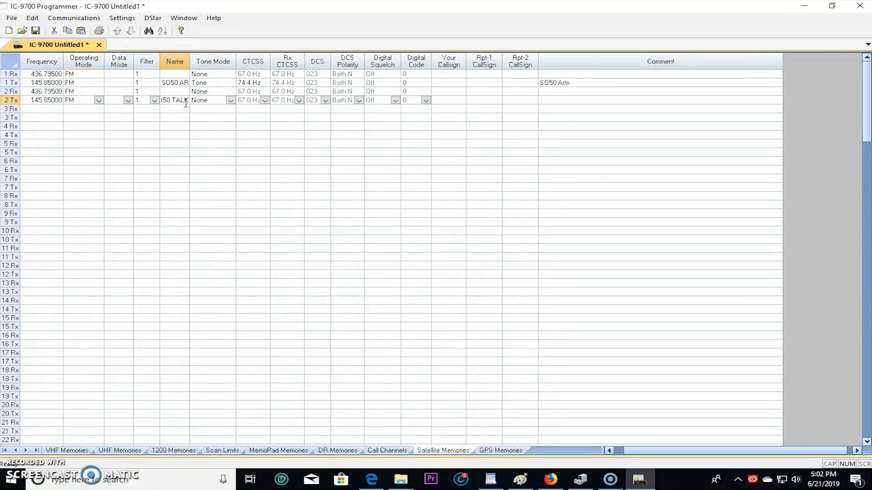
{"action": "type", "text": "SO50 TALK"}
{"action": "left_click", "coordinate": [230, 101]}
{"action": "left_click", "coordinate": [209, 116]}
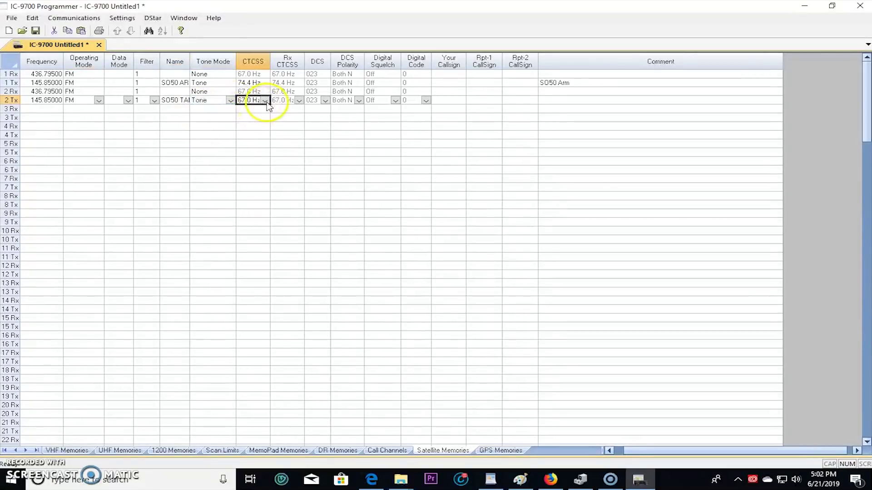
{"action": "left_click", "coordinate": [577, 101]}
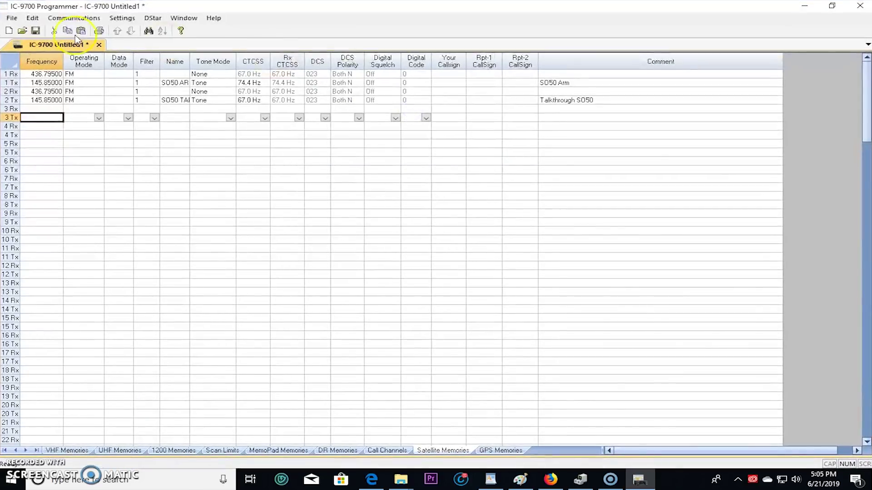
- Choose the downloaded satellite memories .tab file from Downloads to import
{"action": "left_click", "coordinate": [10, 18]}
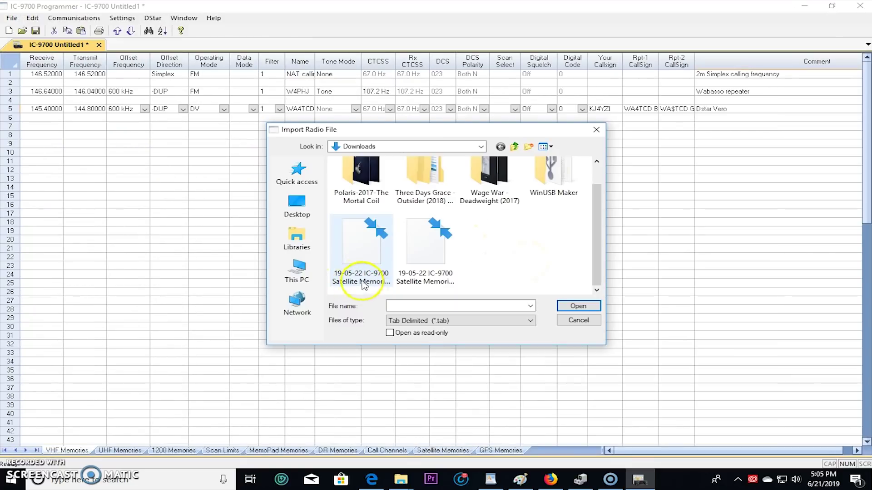
{"action": "left_click", "coordinate": [362, 285]}
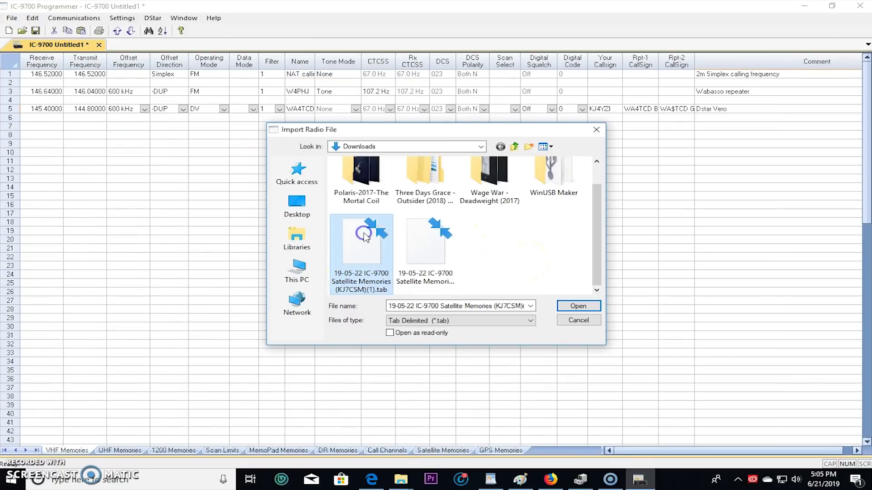
{"action": "left_click", "coordinate": [578, 306]}
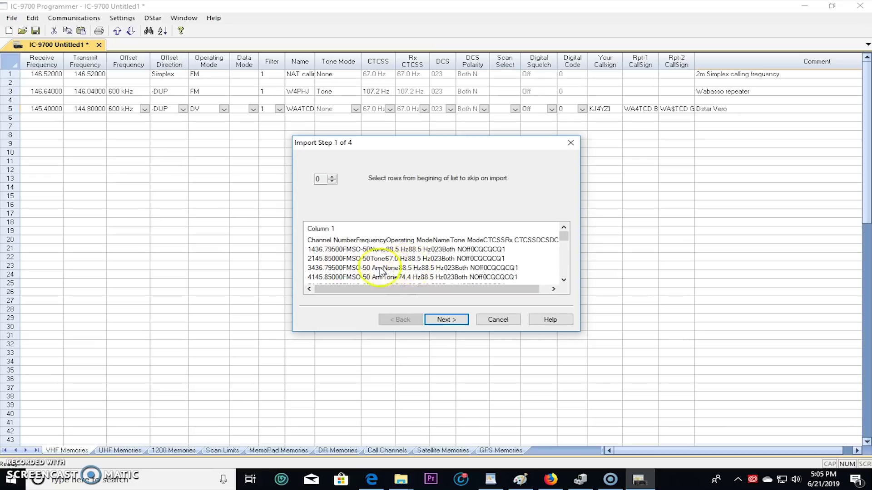
- Accept the preview, tab delimiters and column mapping to load SO-50, AO-85 and other satellite channels
{"action": "scroll", "coordinate": [406, 285], "scroll_direction": "down", "scroll_amount": 1}
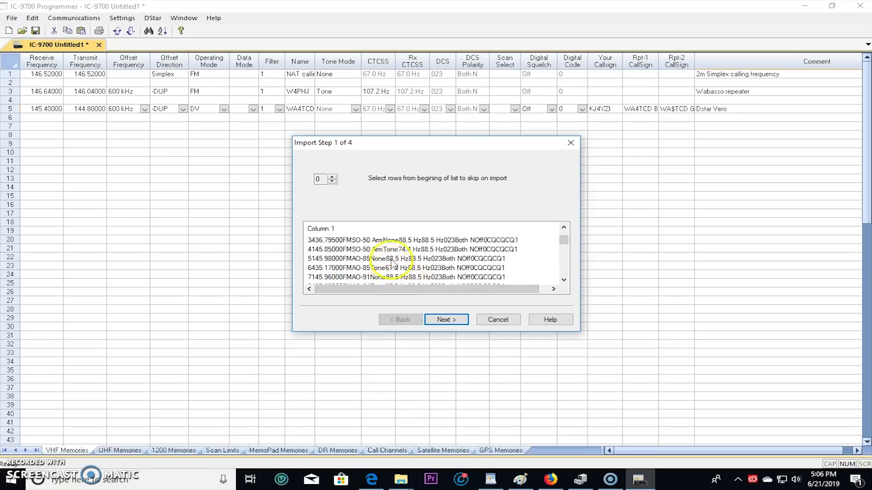
{"action": "scroll", "coordinate": [357, 272], "scroll_direction": "down", "scroll_amount": 1}
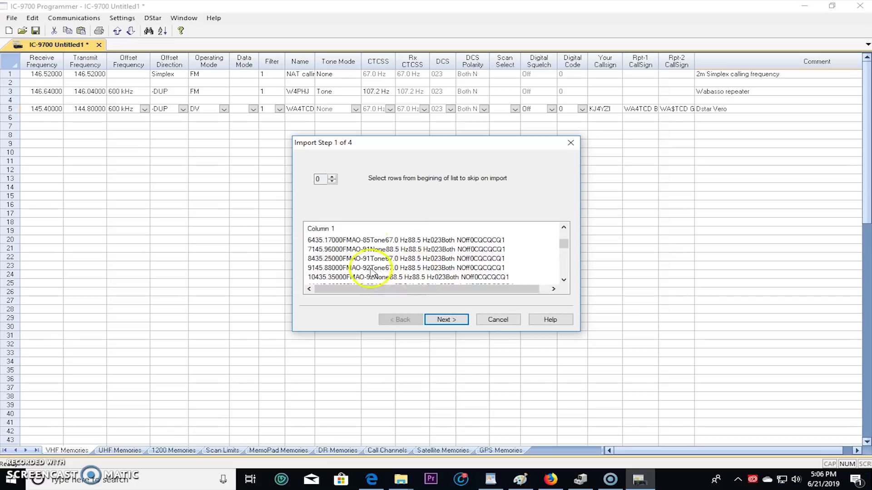
{"action": "scroll", "coordinate": [371, 272], "scroll_direction": "up", "scroll_amount": 2}
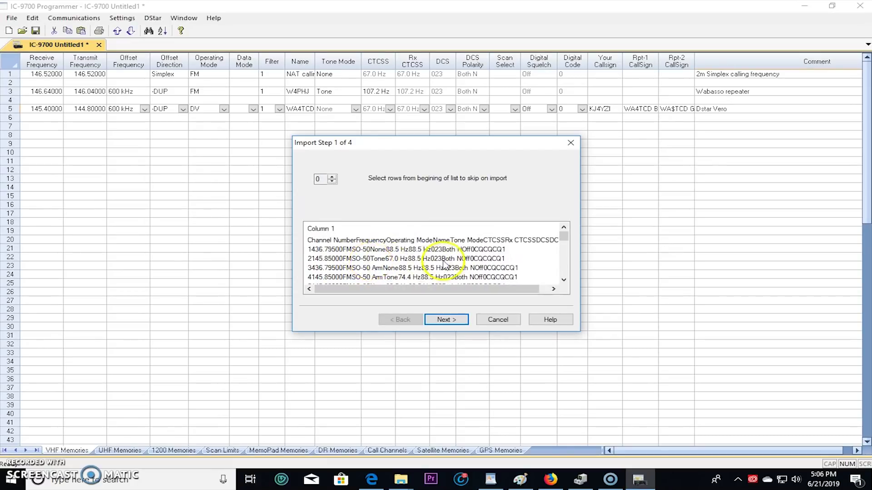
{"action": "left_click", "coordinate": [446, 320]}
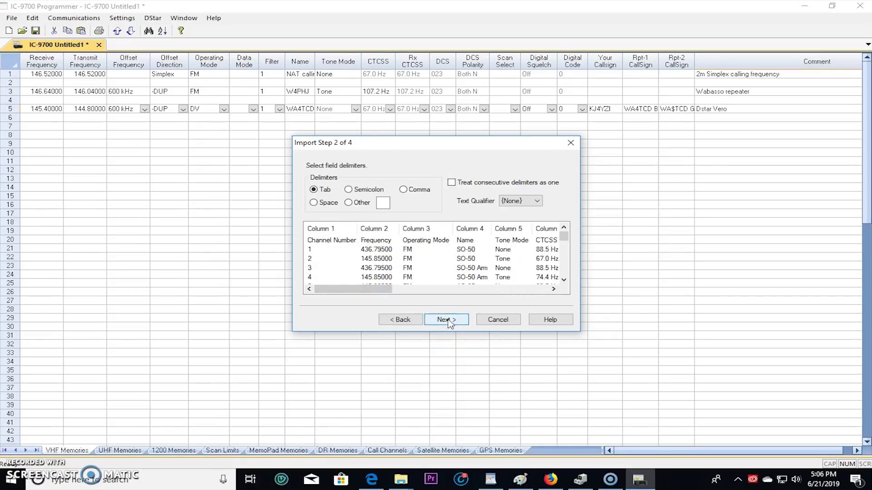
{"action": "left_click", "coordinate": [446, 319]}
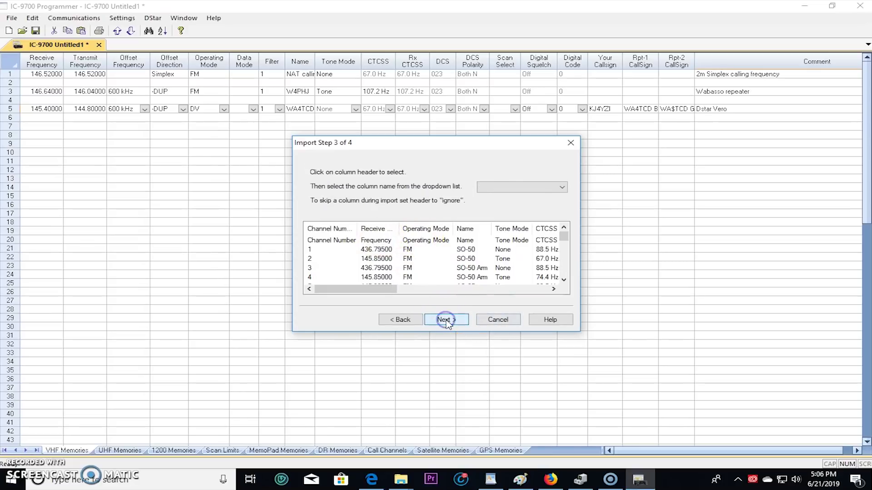
{"action": "left_click", "coordinate": [446, 319]}
{"action": "left_click", "coordinate": [447, 320]}
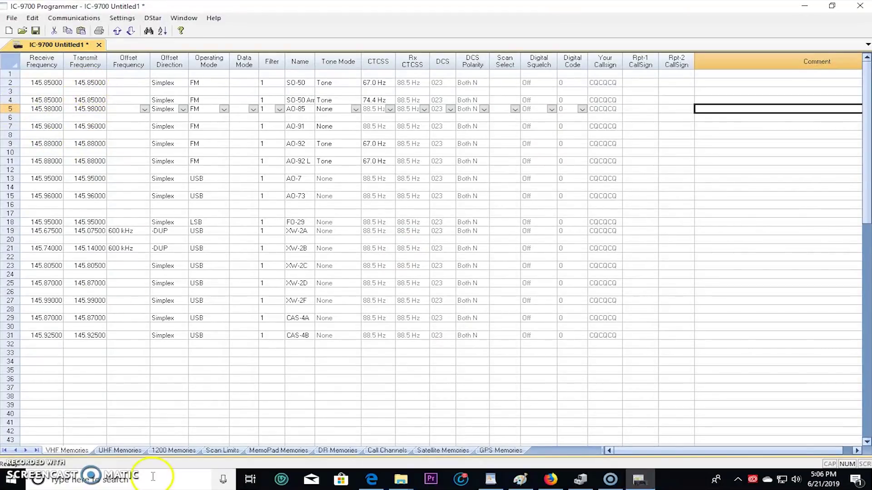
{"action": "left_click", "coordinate": [113, 450]}
{"action": "left_click", "coordinate": [72, 450]}
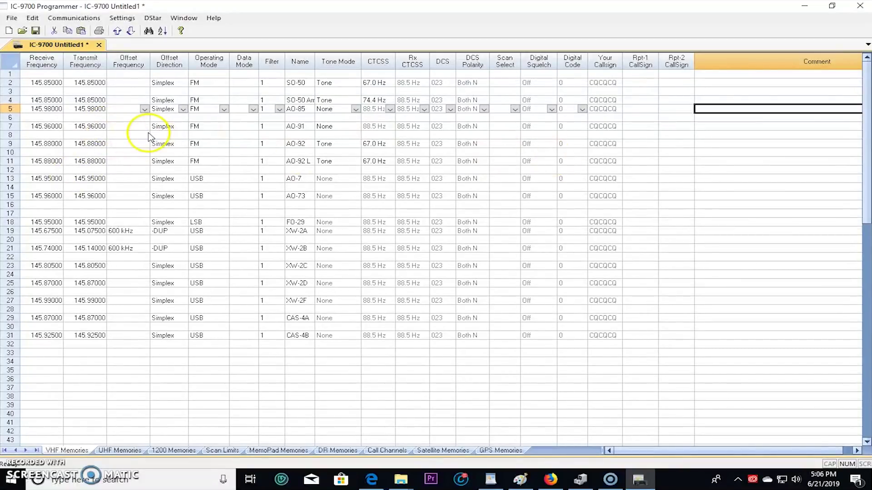
{"action": "left_click", "coordinate": [13, 20]}
- Open the RadioReference repeater search and cancel it without searching
{"action": "mouse_move", "coordinate": [49, 55]}
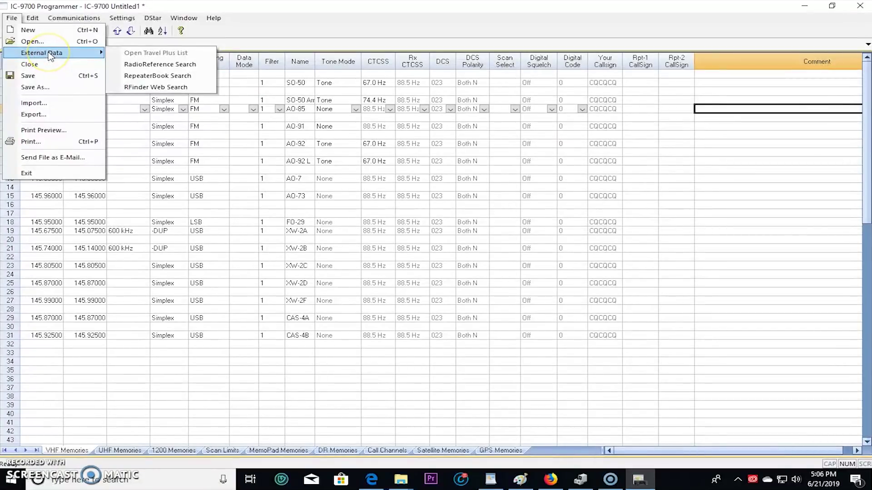
{"action": "left_click", "coordinate": [166, 67]}
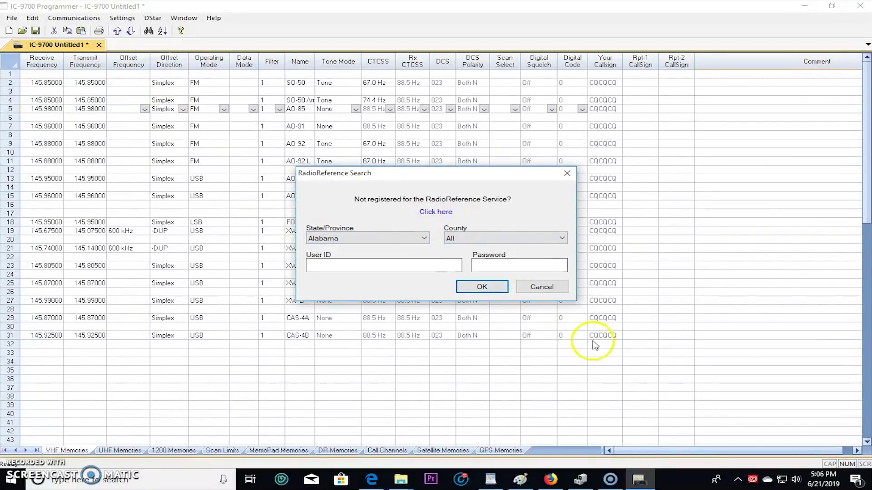
{"action": "left_click", "coordinate": [542, 287]}
- Run a RepeaterBook search for Florida repeaters within a 50-mile radius
{"action": "left_click", "coordinate": [9, 18]}
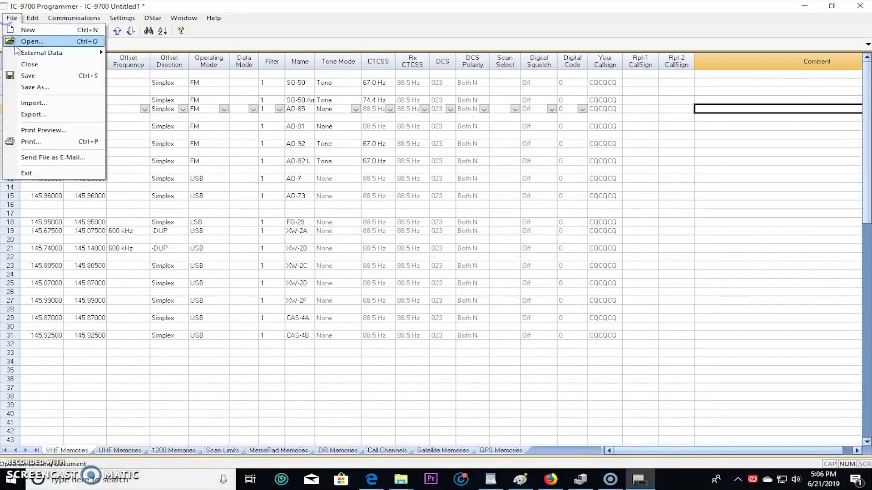
{"action": "mouse_move", "coordinate": [39, 53]}
{"action": "left_click", "coordinate": [166, 77]}
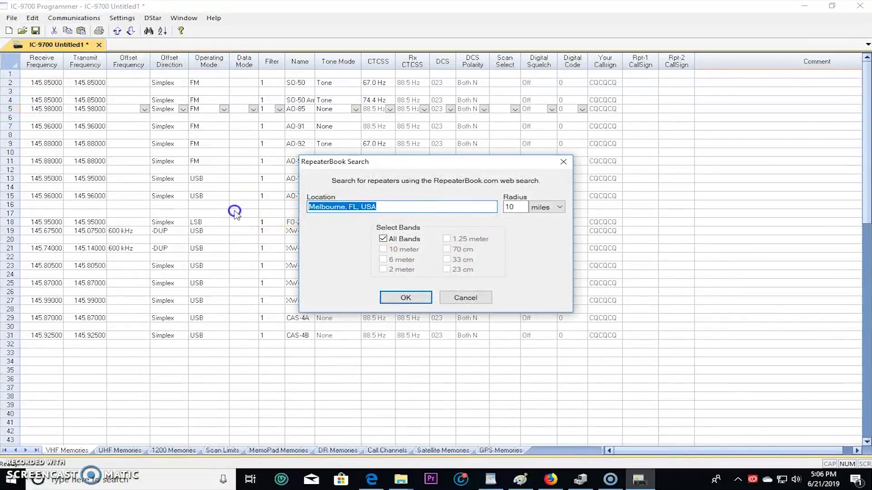
{"action": "type", "text": "Florida"}
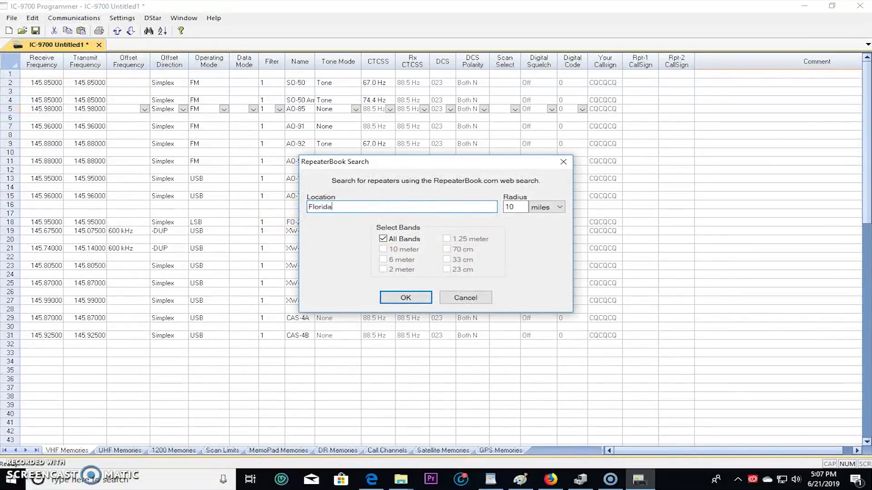
{"action": "left_click", "coordinate": [516, 208]}
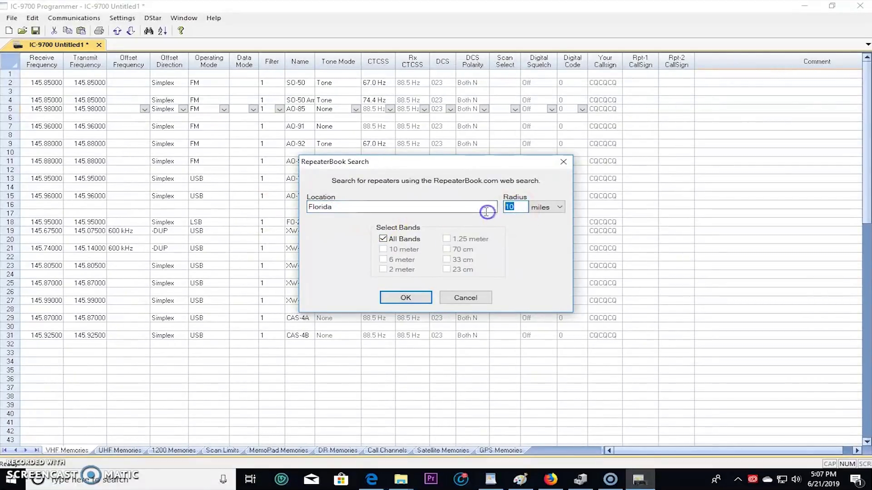
{"action": "left_click", "coordinate": [410, 245]}
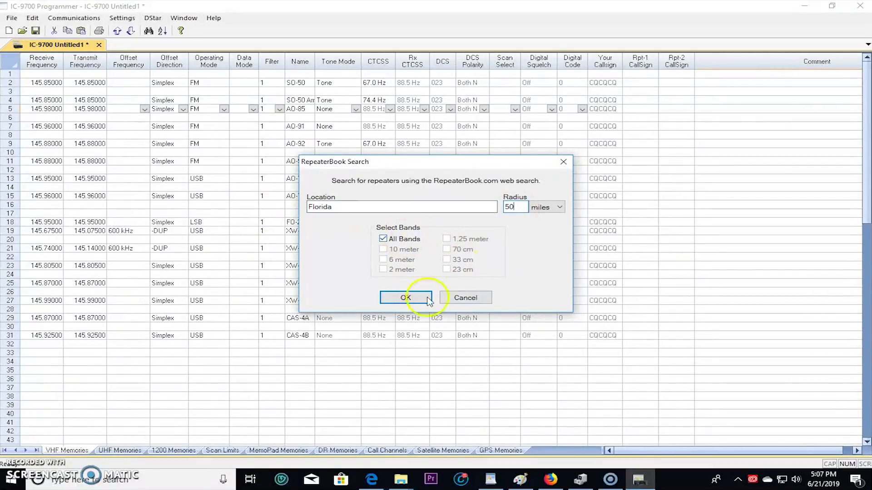
{"action": "left_click", "coordinate": [406, 297]}
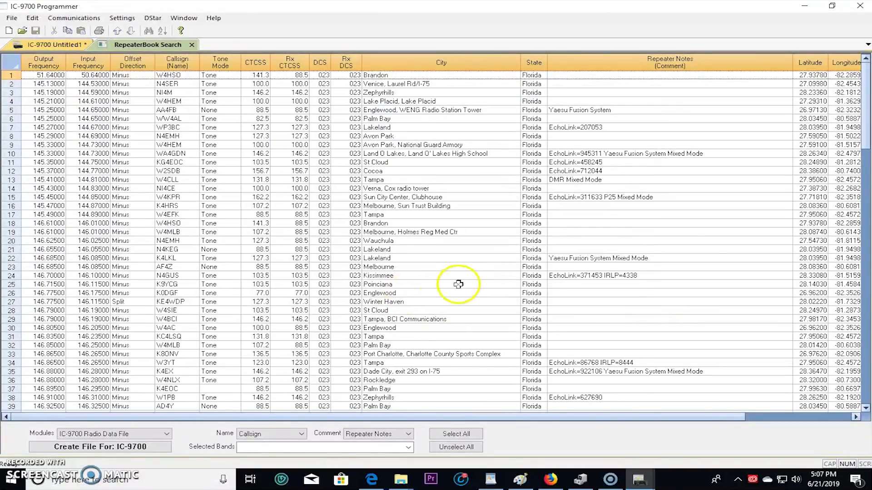
- Browse the 152 Florida repeater results and select rows 23 through 26
{"action": "scroll", "coordinate": [485, 248], "scroll_direction": "down", "scroll_amount": 20}
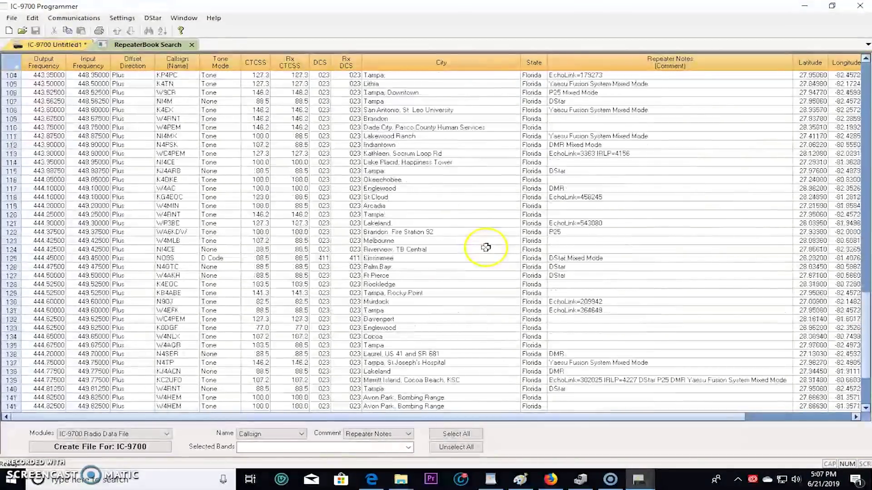
{"action": "scroll", "coordinate": [244, 384], "scroll_direction": "up", "scroll_amount": 20}
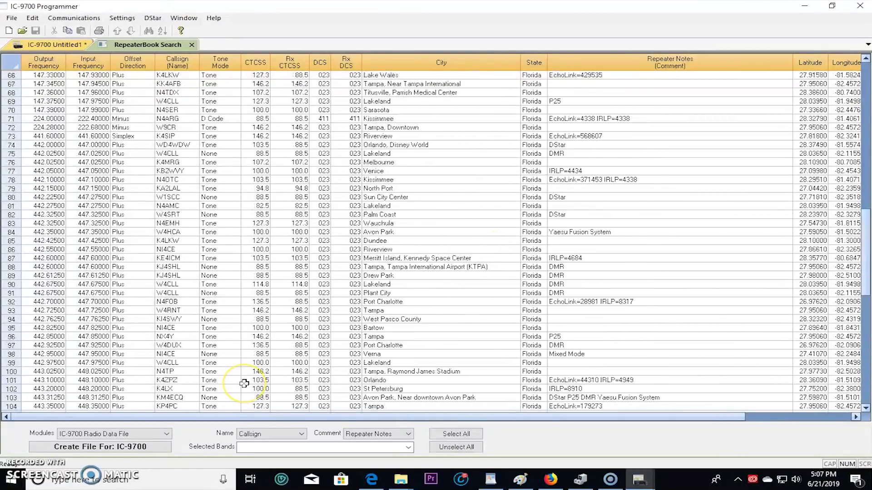
{"action": "scroll", "coordinate": [244, 384], "scroll_direction": "up", "scroll_amount": 9}
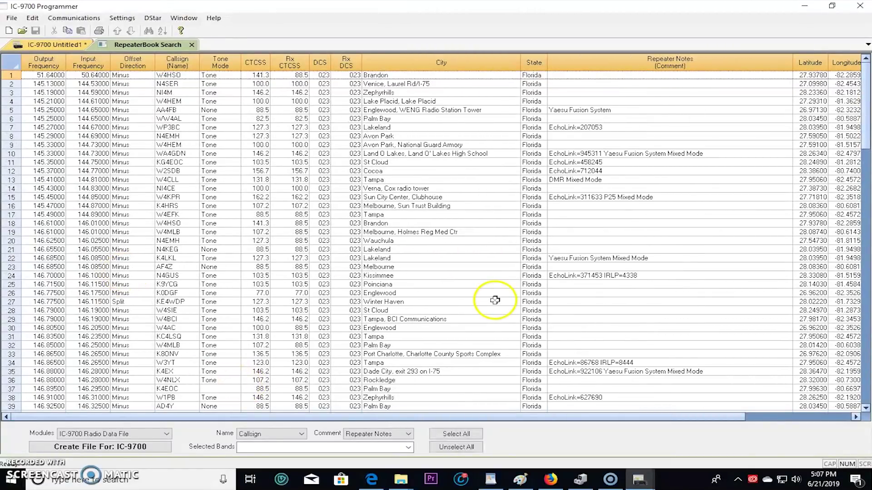
{"action": "left_click_drag", "start_coordinate": [395, 267], "coordinate": [392, 293]}
{"action": "scroll", "coordinate": [448, 334], "scroll_direction": "down", "scroll_amount": 13}
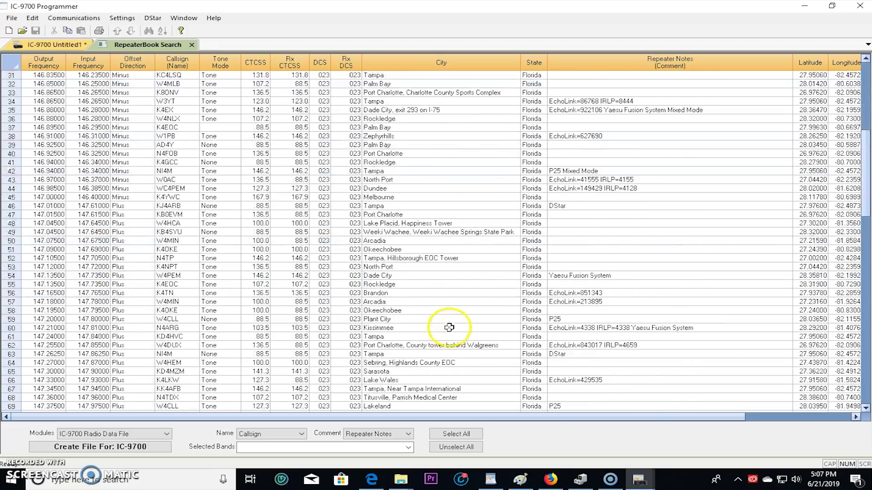
{"action": "scroll", "coordinate": [449, 327], "scroll_direction": "down", "scroll_amount": 20}
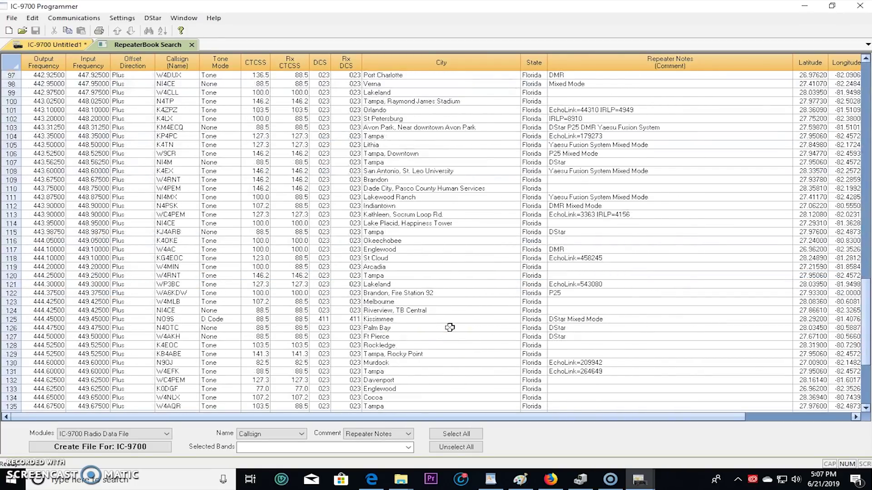
{"action": "scroll", "coordinate": [449, 327], "scroll_direction": "down", "scroll_amount": 2}
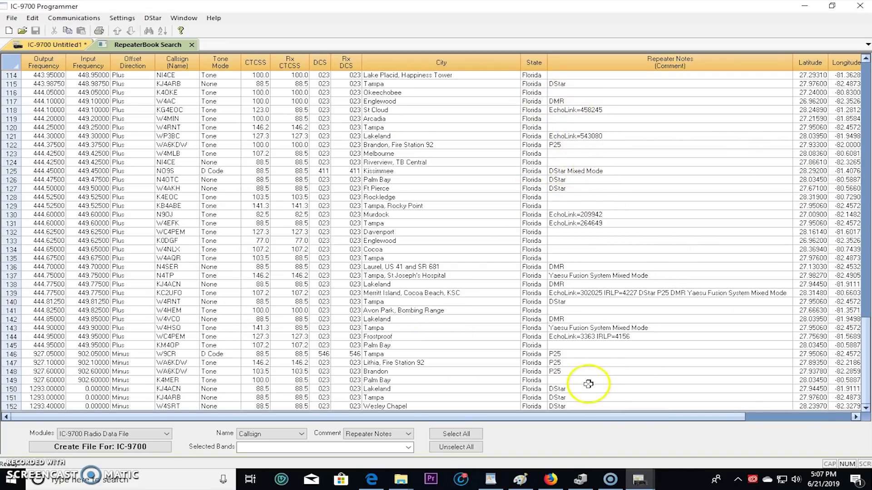
{"action": "left_click", "coordinate": [12, 18]}
{"action": "mouse_move", "coordinate": [27, 52]}
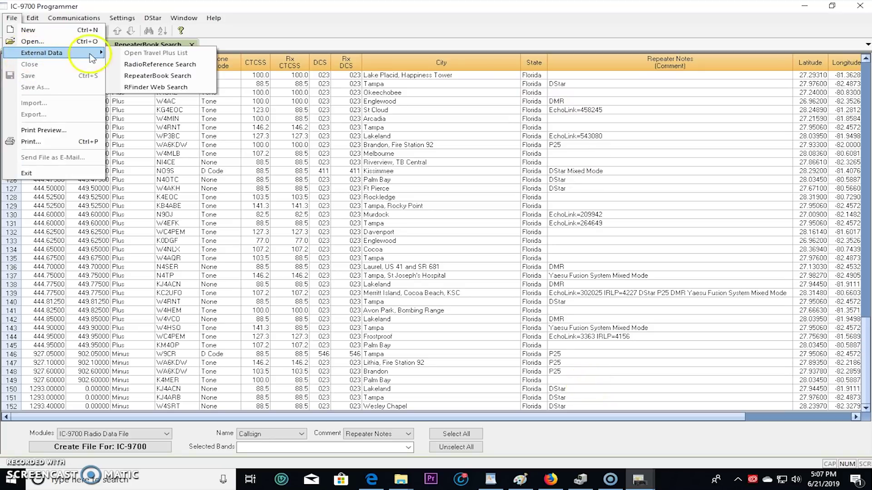
{"action": "left_click", "coordinate": [158, 88]}
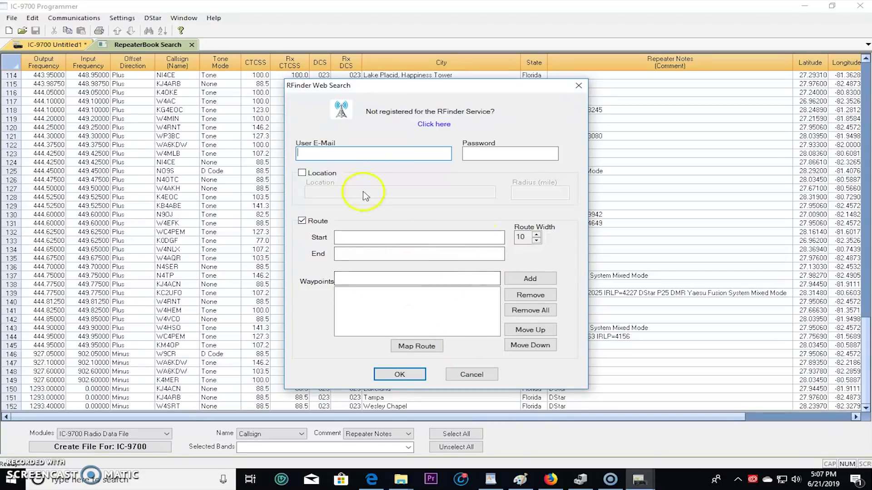
{"action": "left_click", "coordinate": [469, 375]}
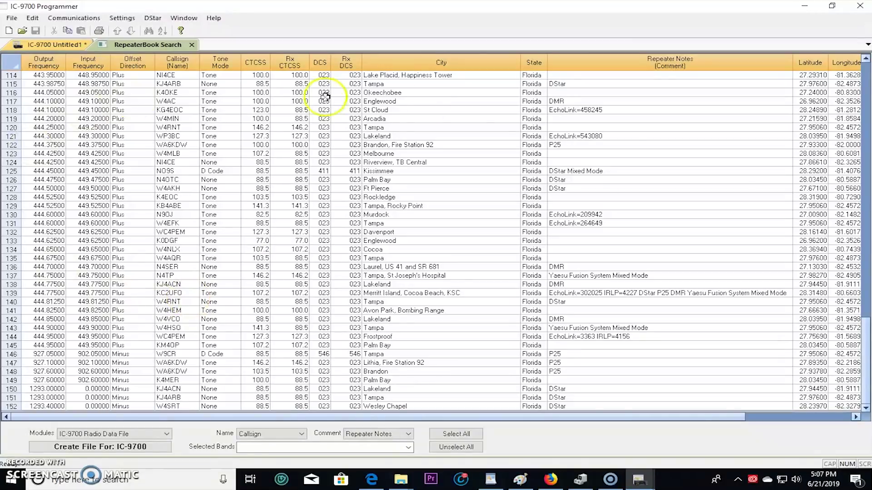
{"action": "left_click", "coordinate": [13, 19]}
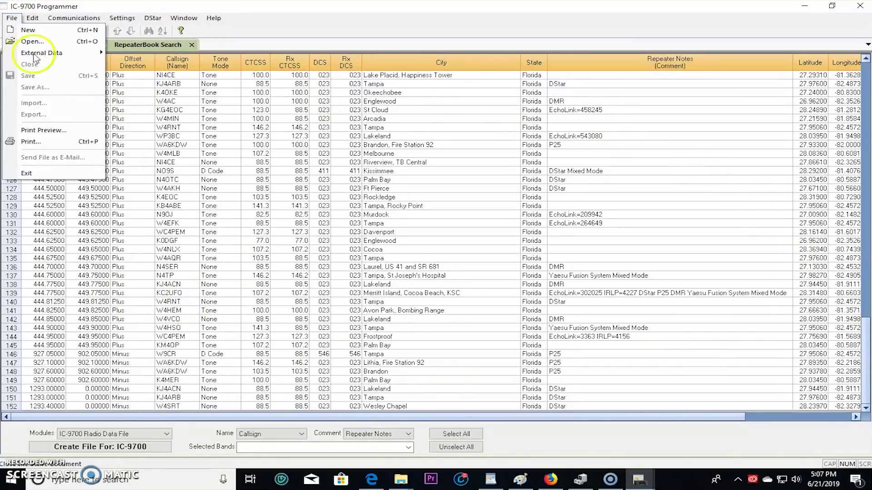
{"action": "mouse_move", "coordinate": [38, 23]}
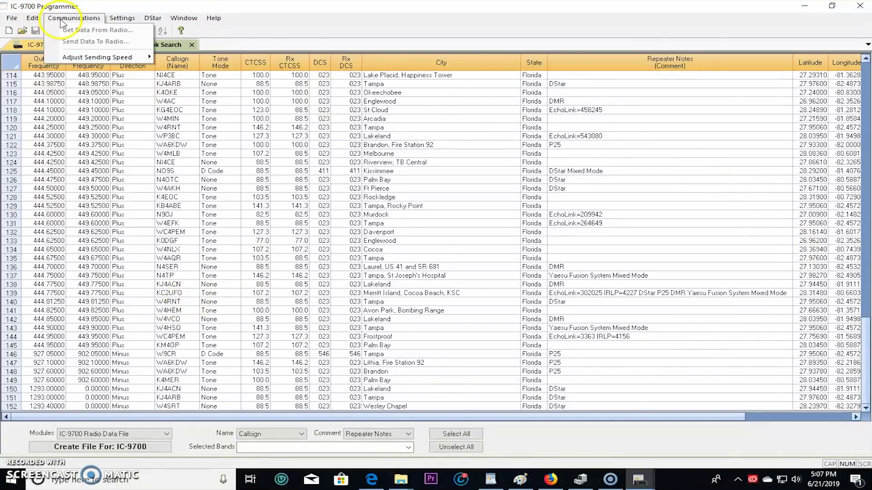